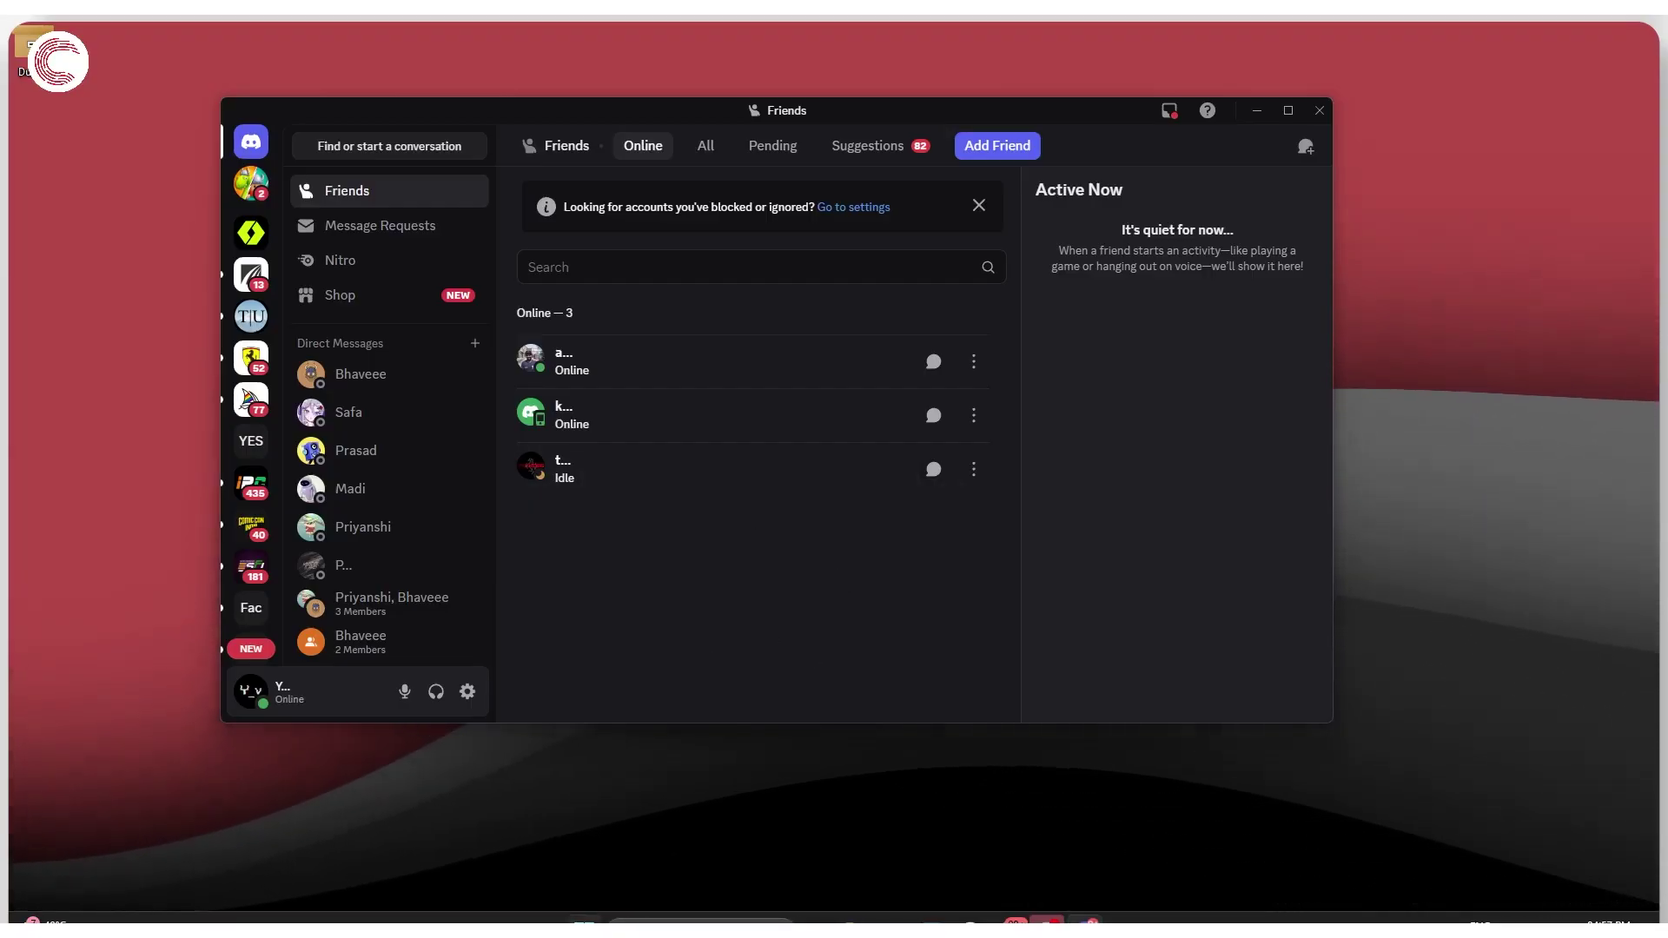
End the Discord task in Task Manager and confirm a 'disco' search finds no leftover processes.
key("super+x")
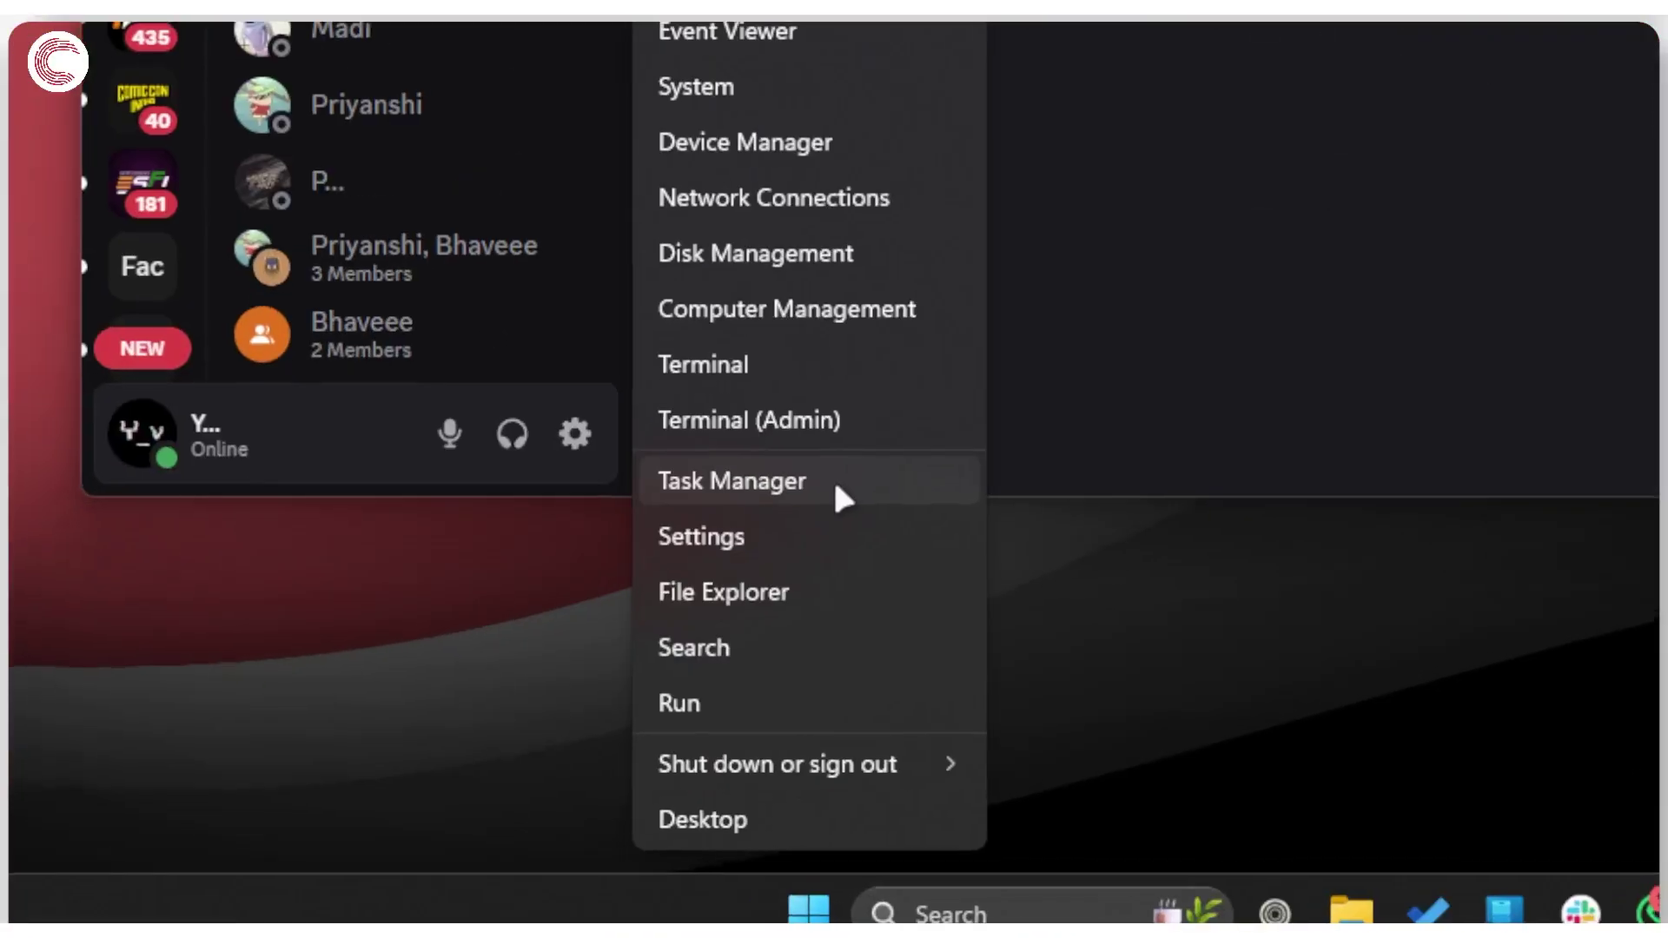
left_click(599, 718)
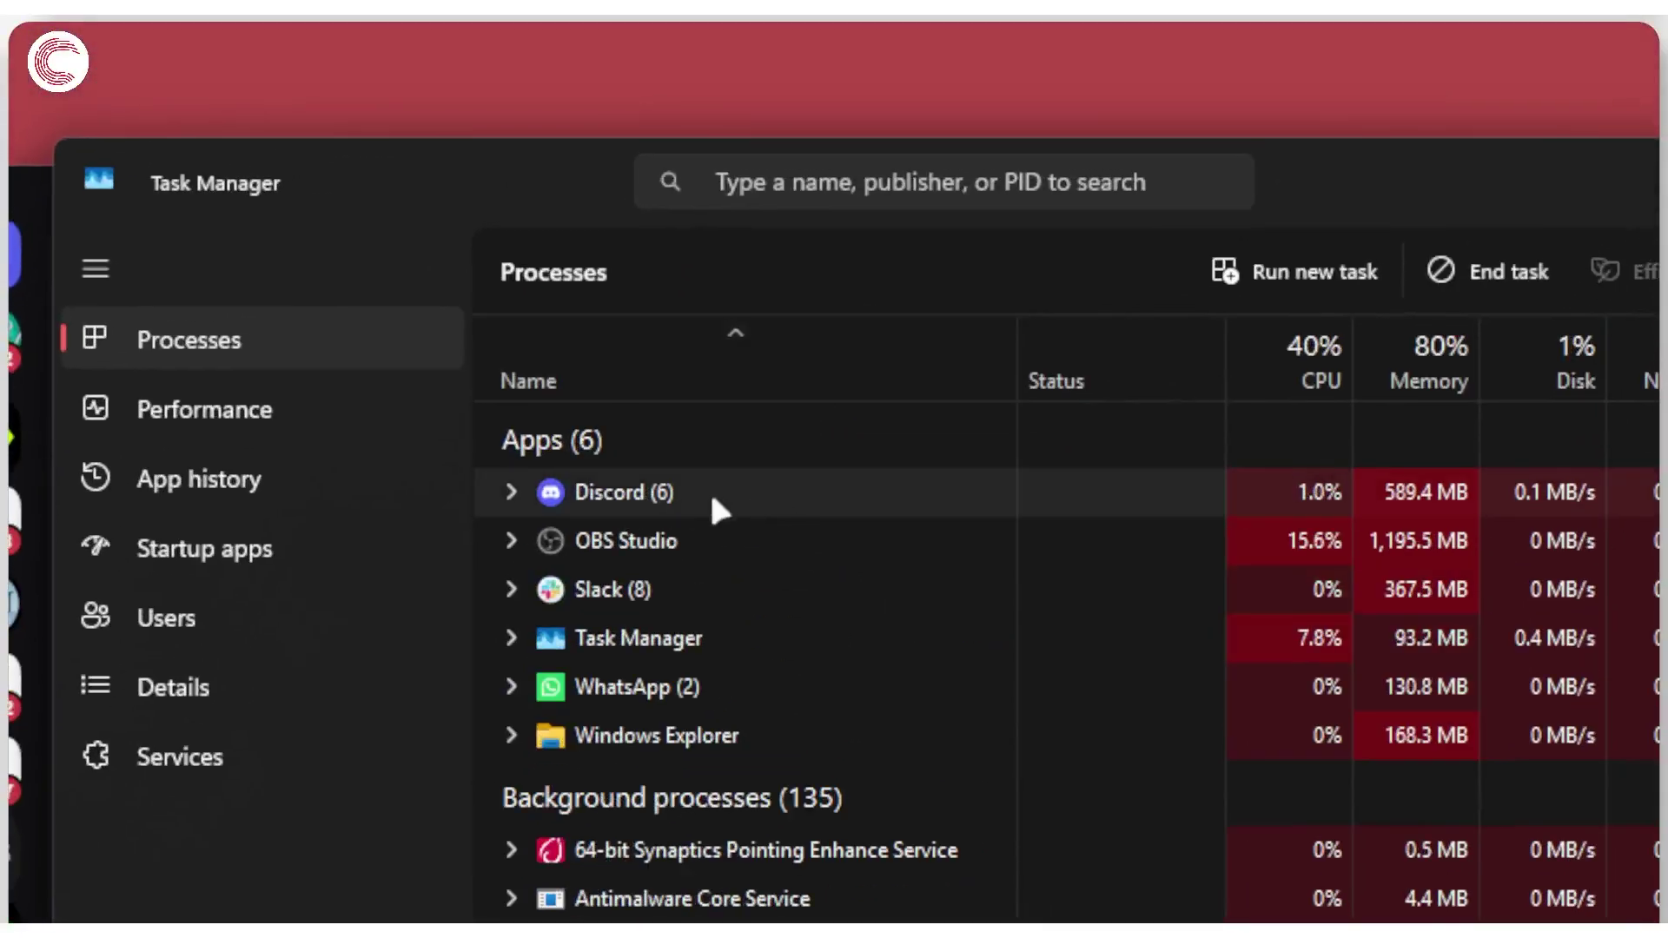
left_click(733, 492)
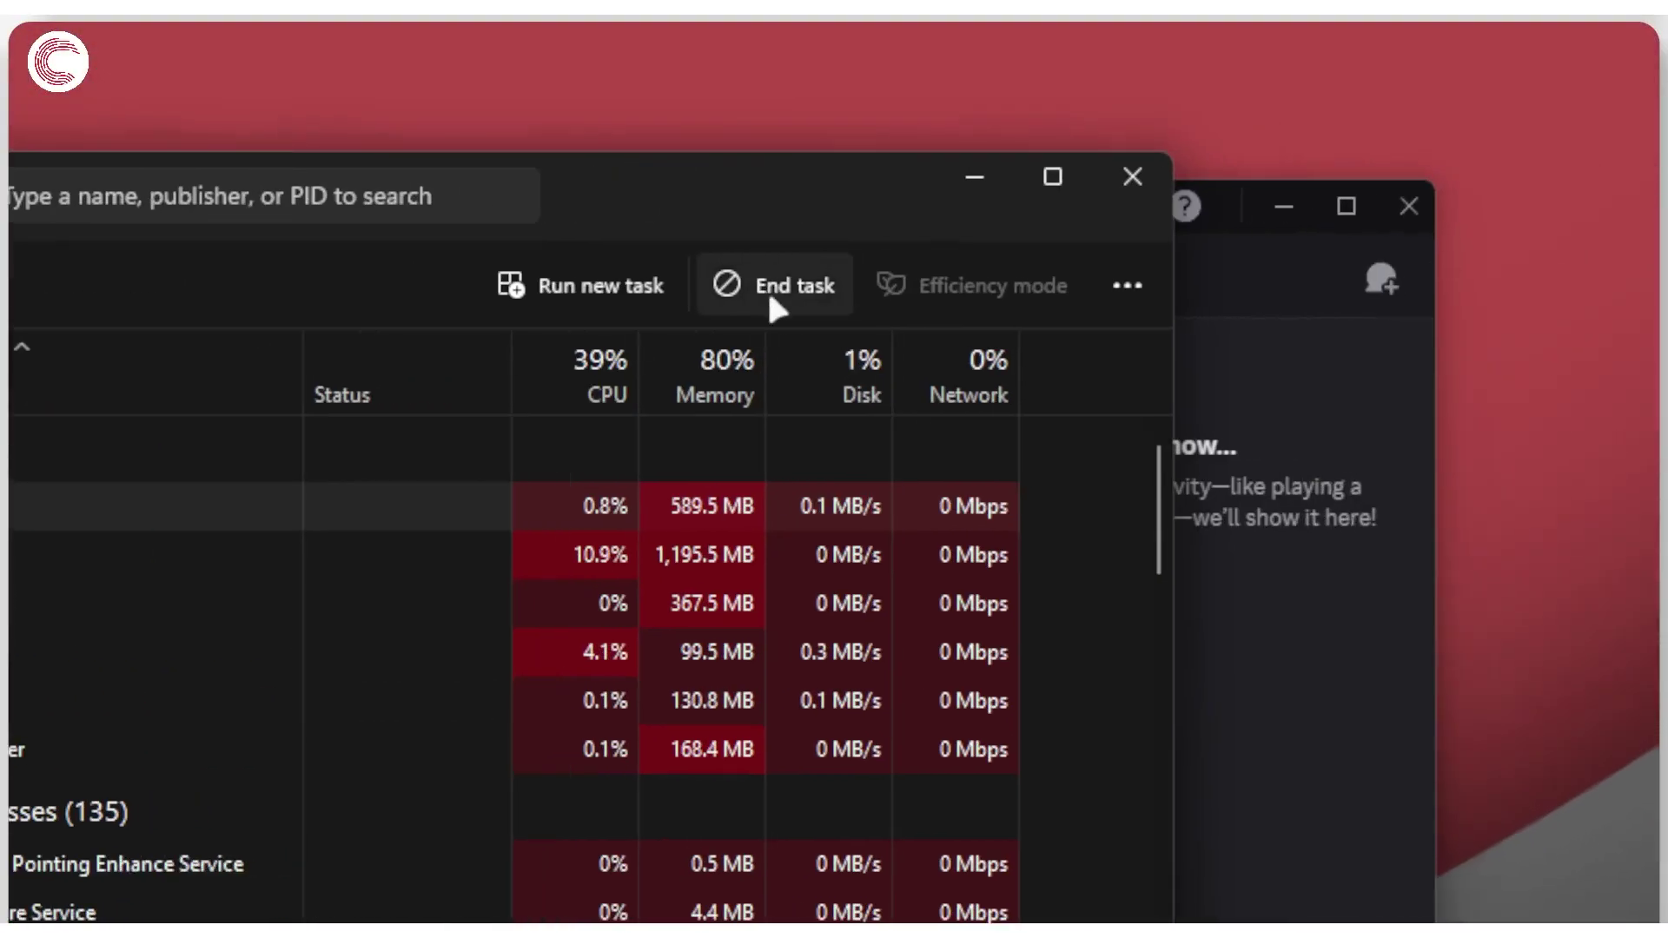
left_click(1494, 272)
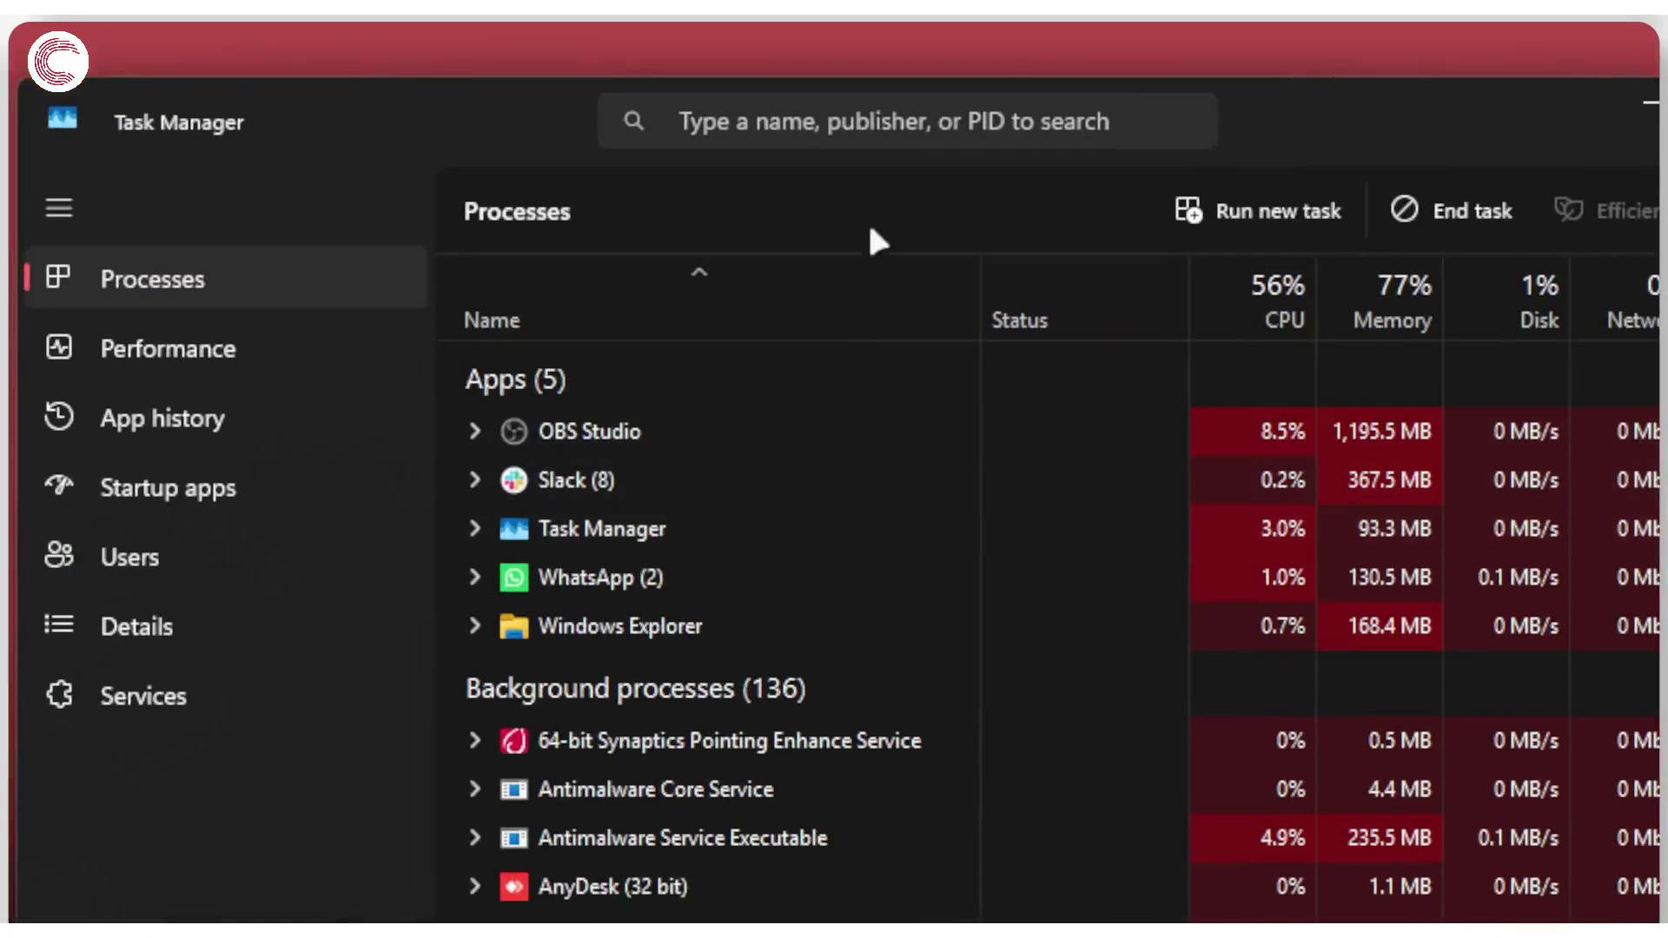
left_click(876, 136)
type("disco")
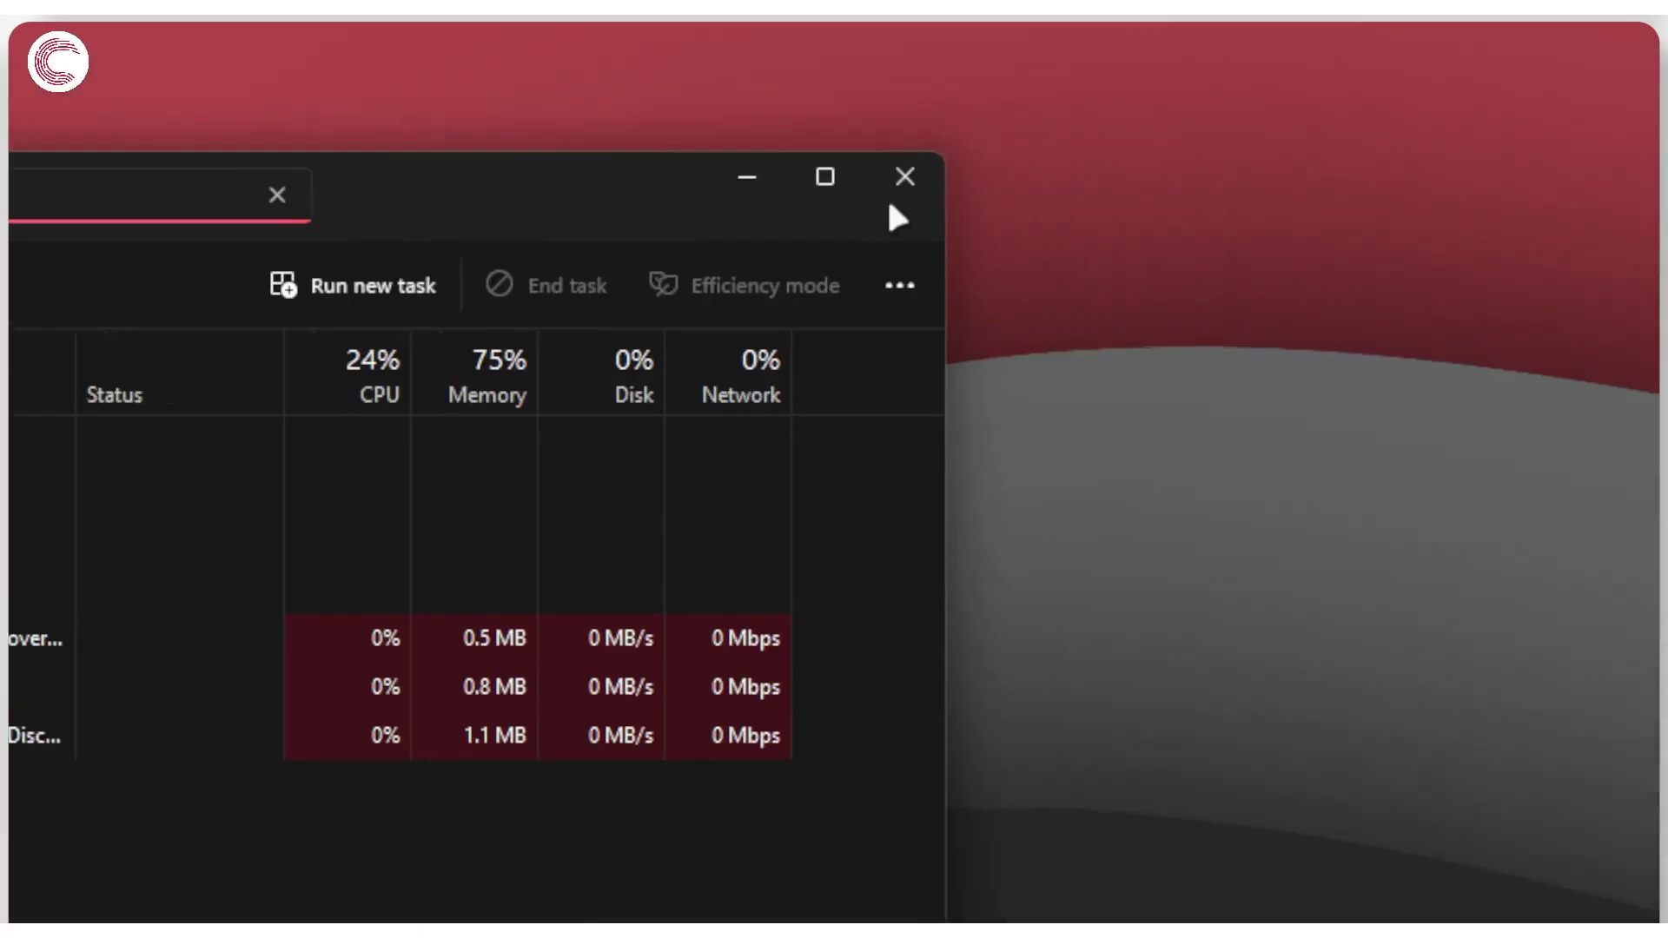
Close Task Manager, relaunch Discord from the Start search 'disc', and center its window.
left_click(859, 178)
key("super")
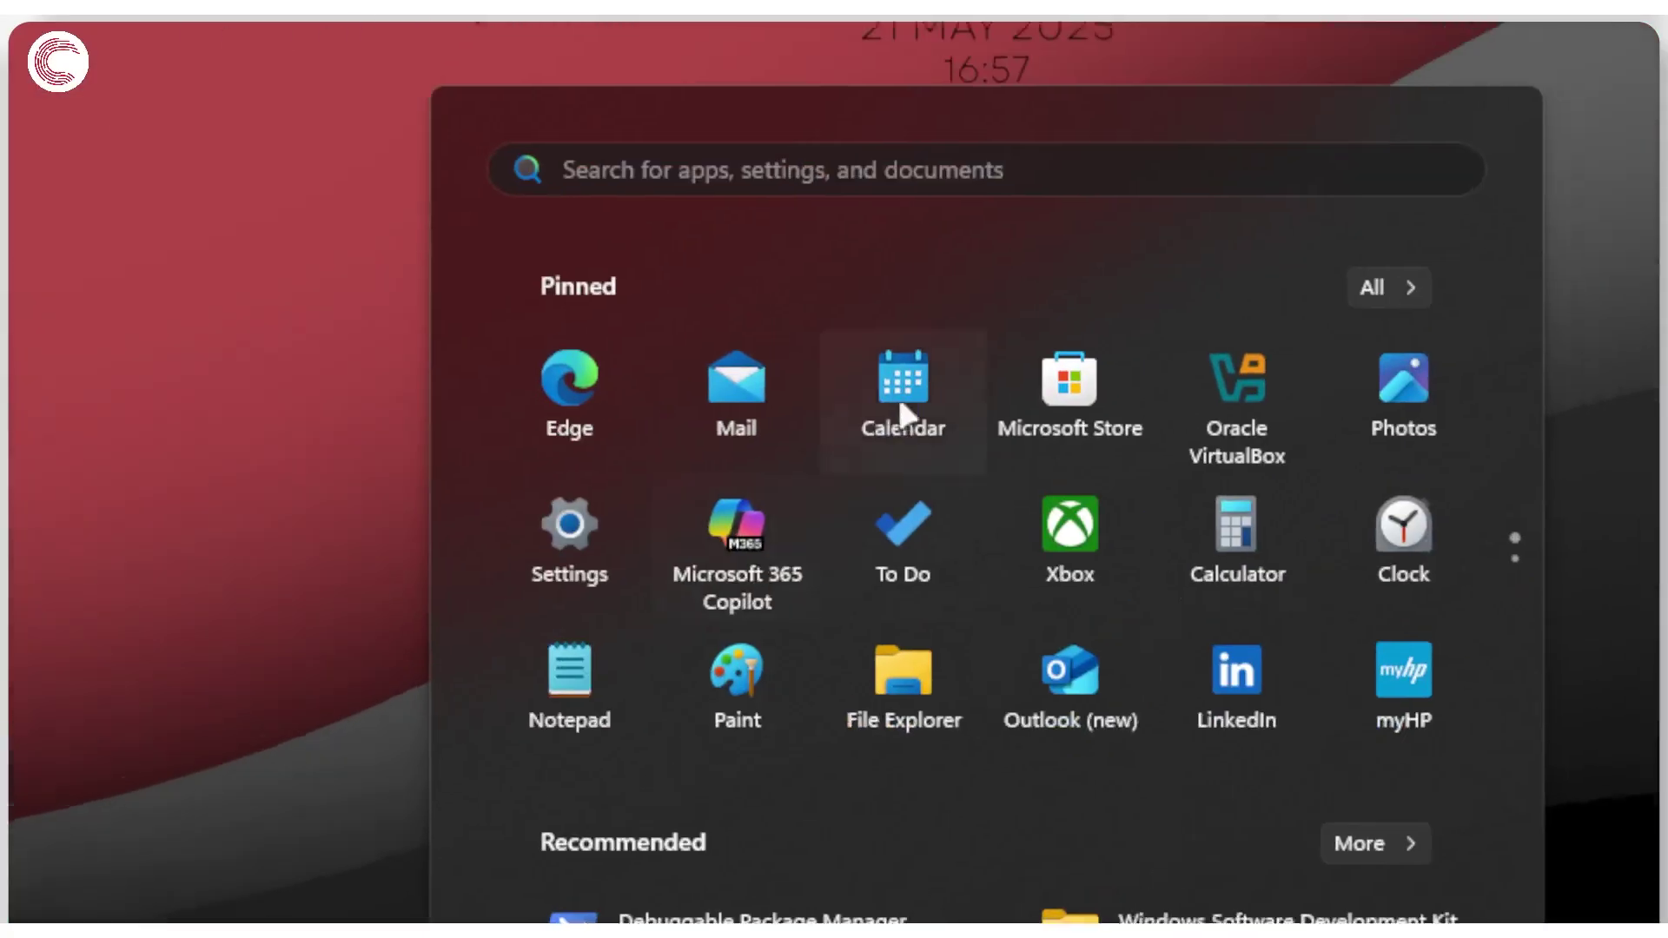
type("disc")
key("Return")
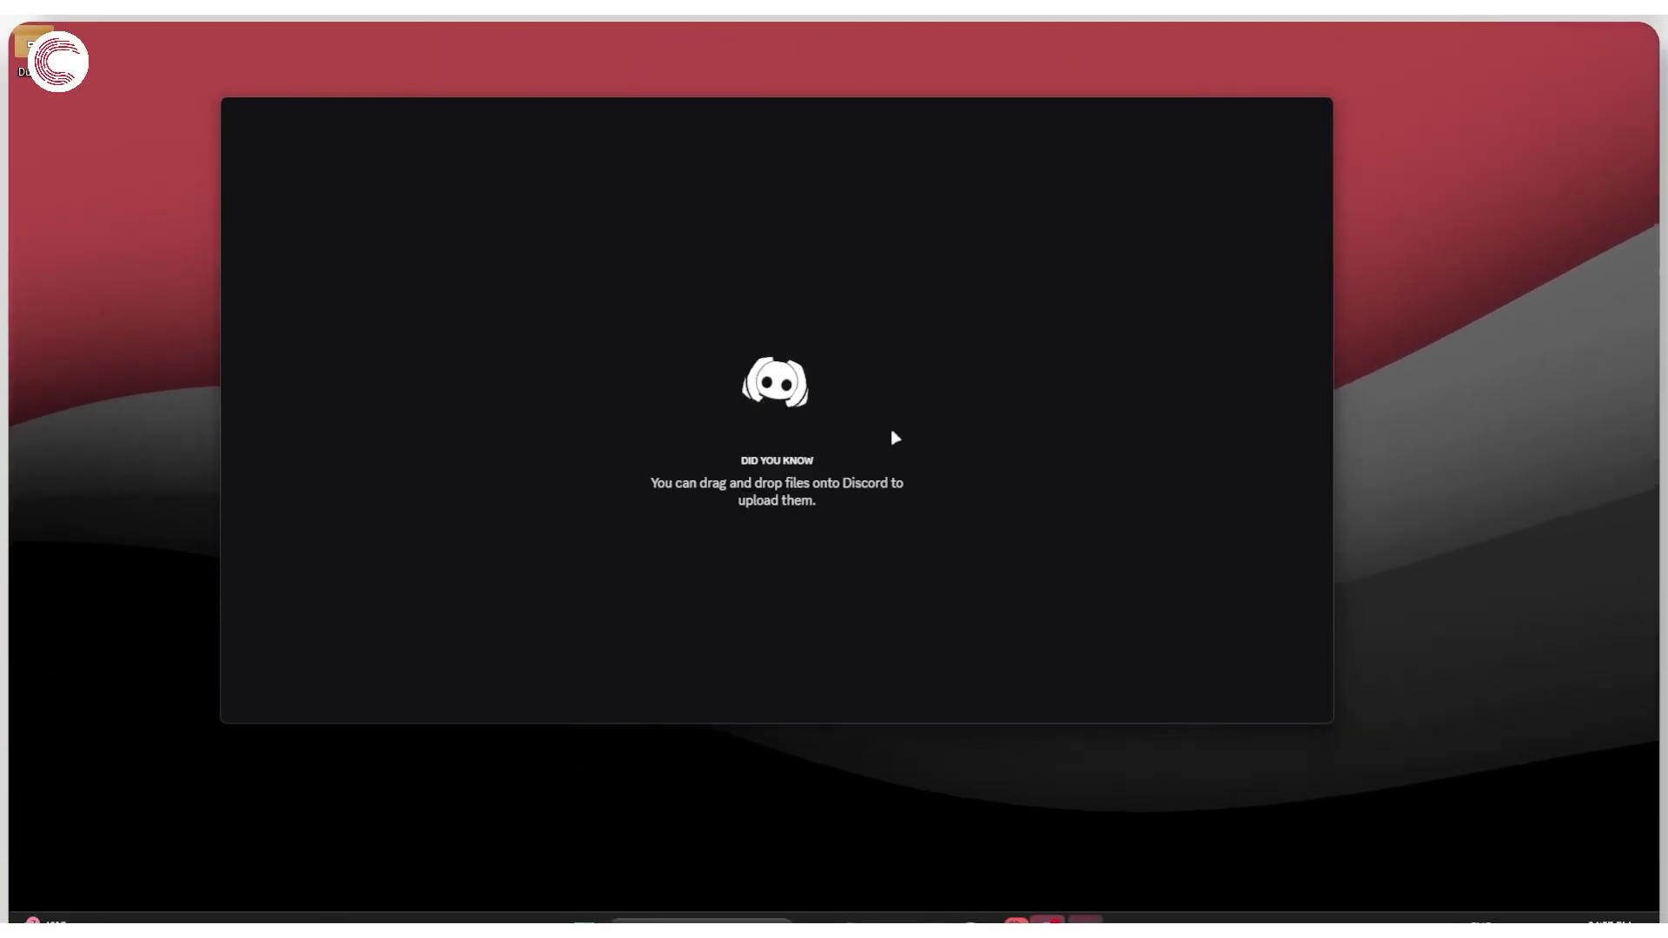
left_click_drag(834, 26, 851, 150)
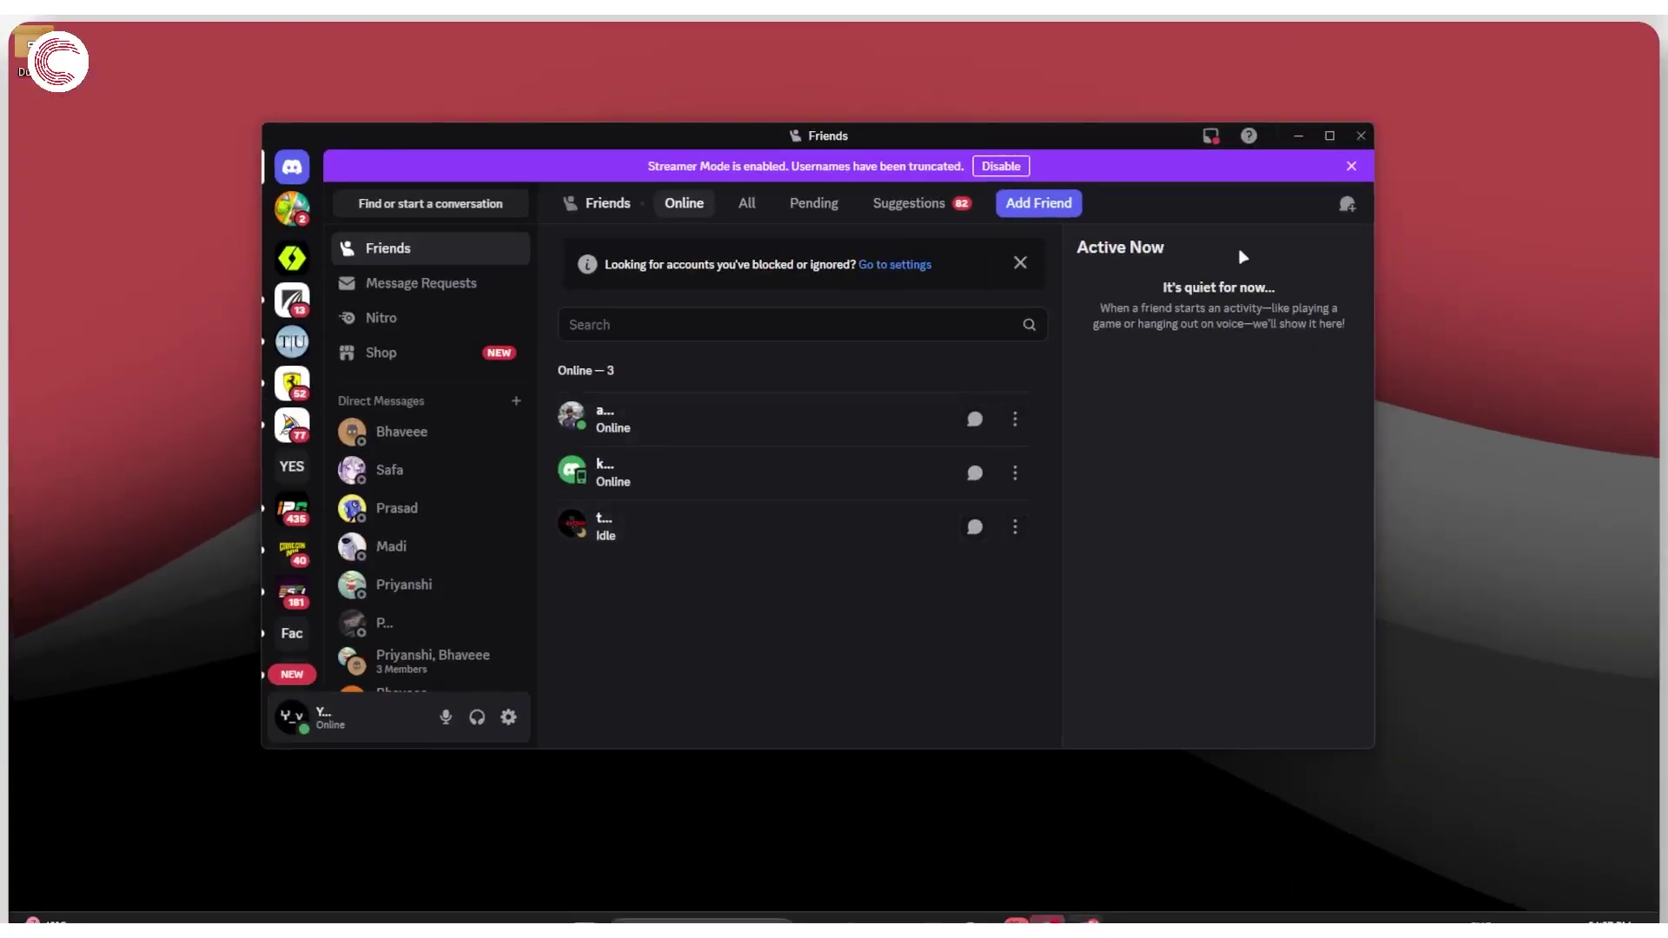
Close Discord and enter C:\Windows\System32\drivers\etc in the Run dialog.
left_click(1362, 137)
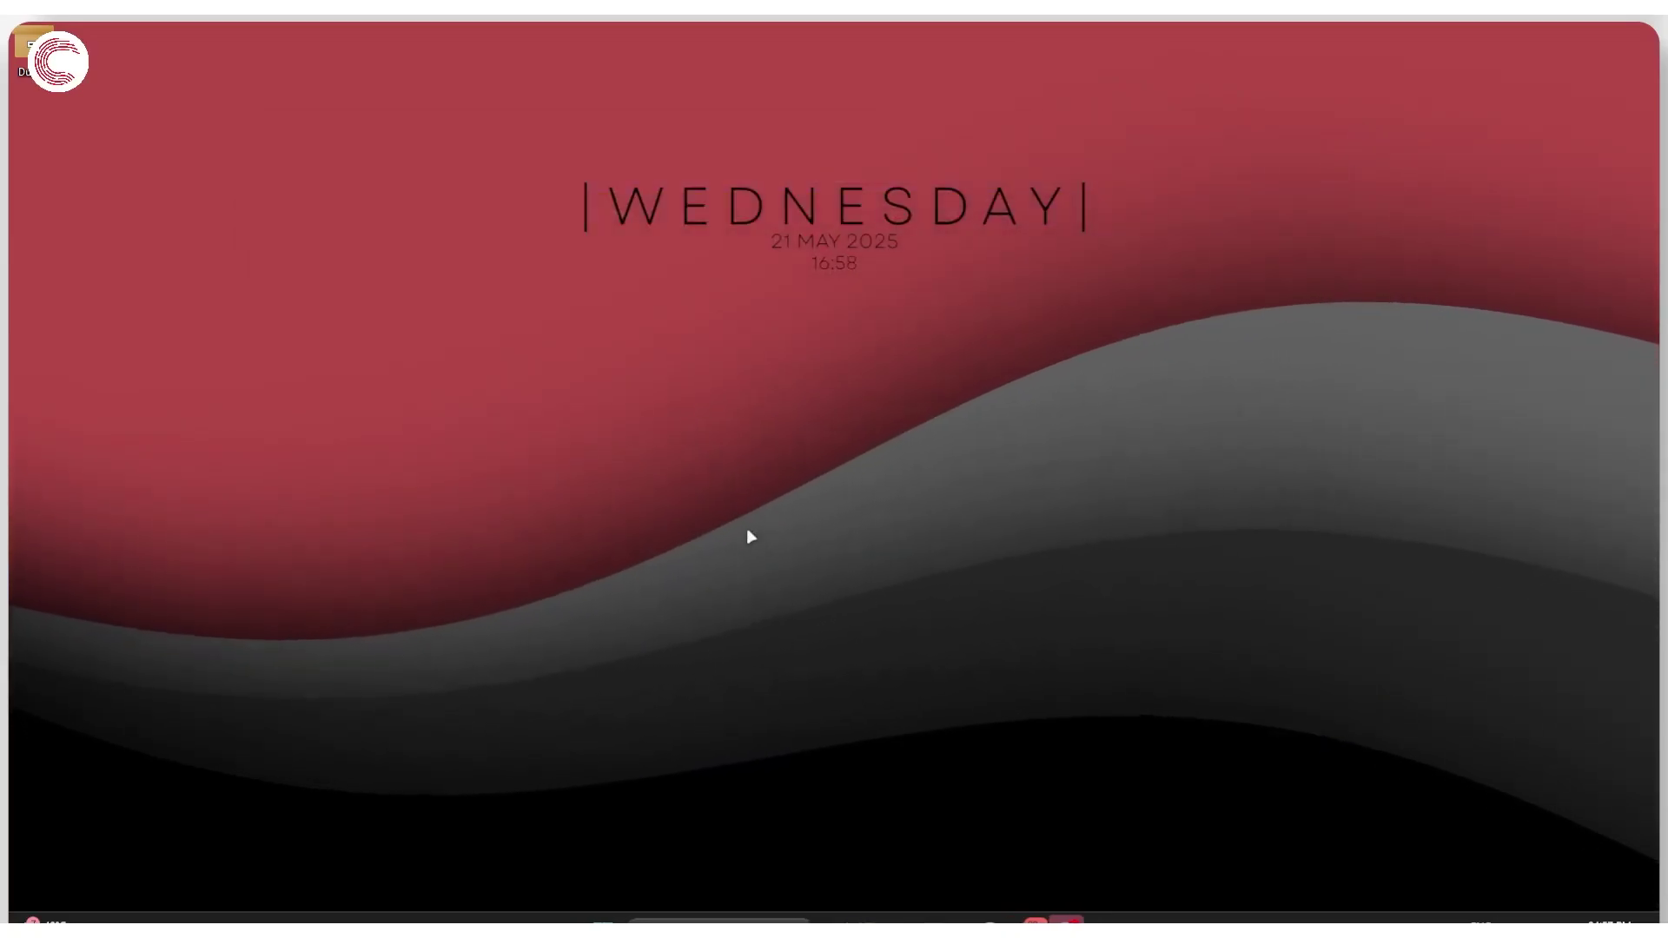
key("super+r")
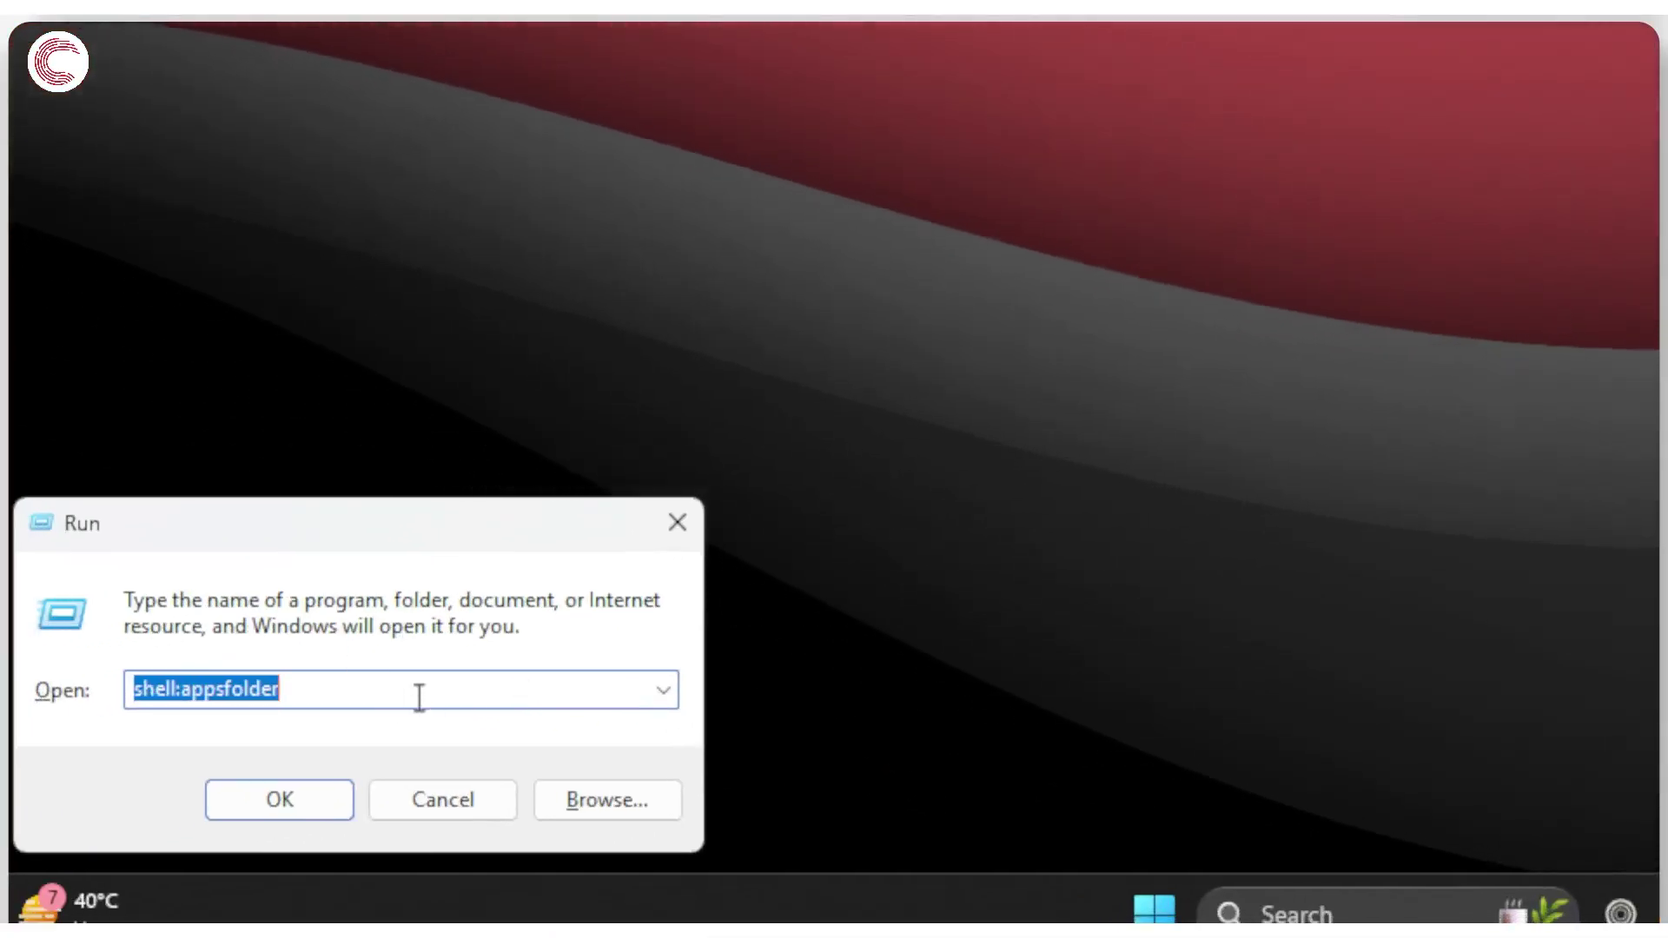
type("C")
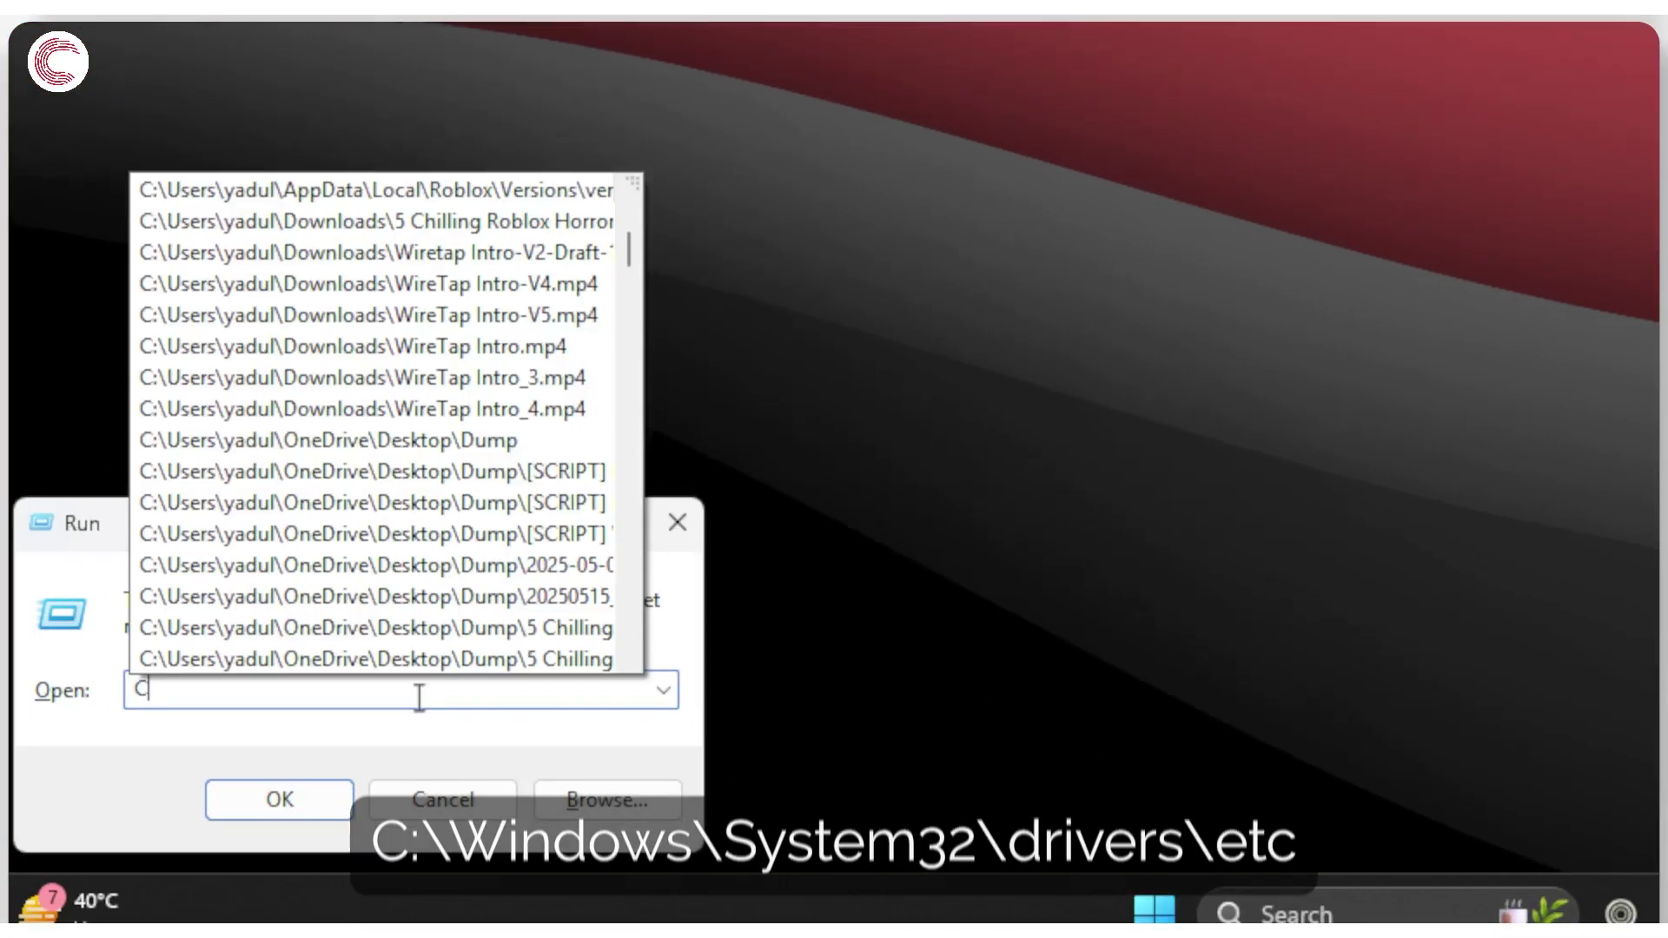
type(":\\Wi")
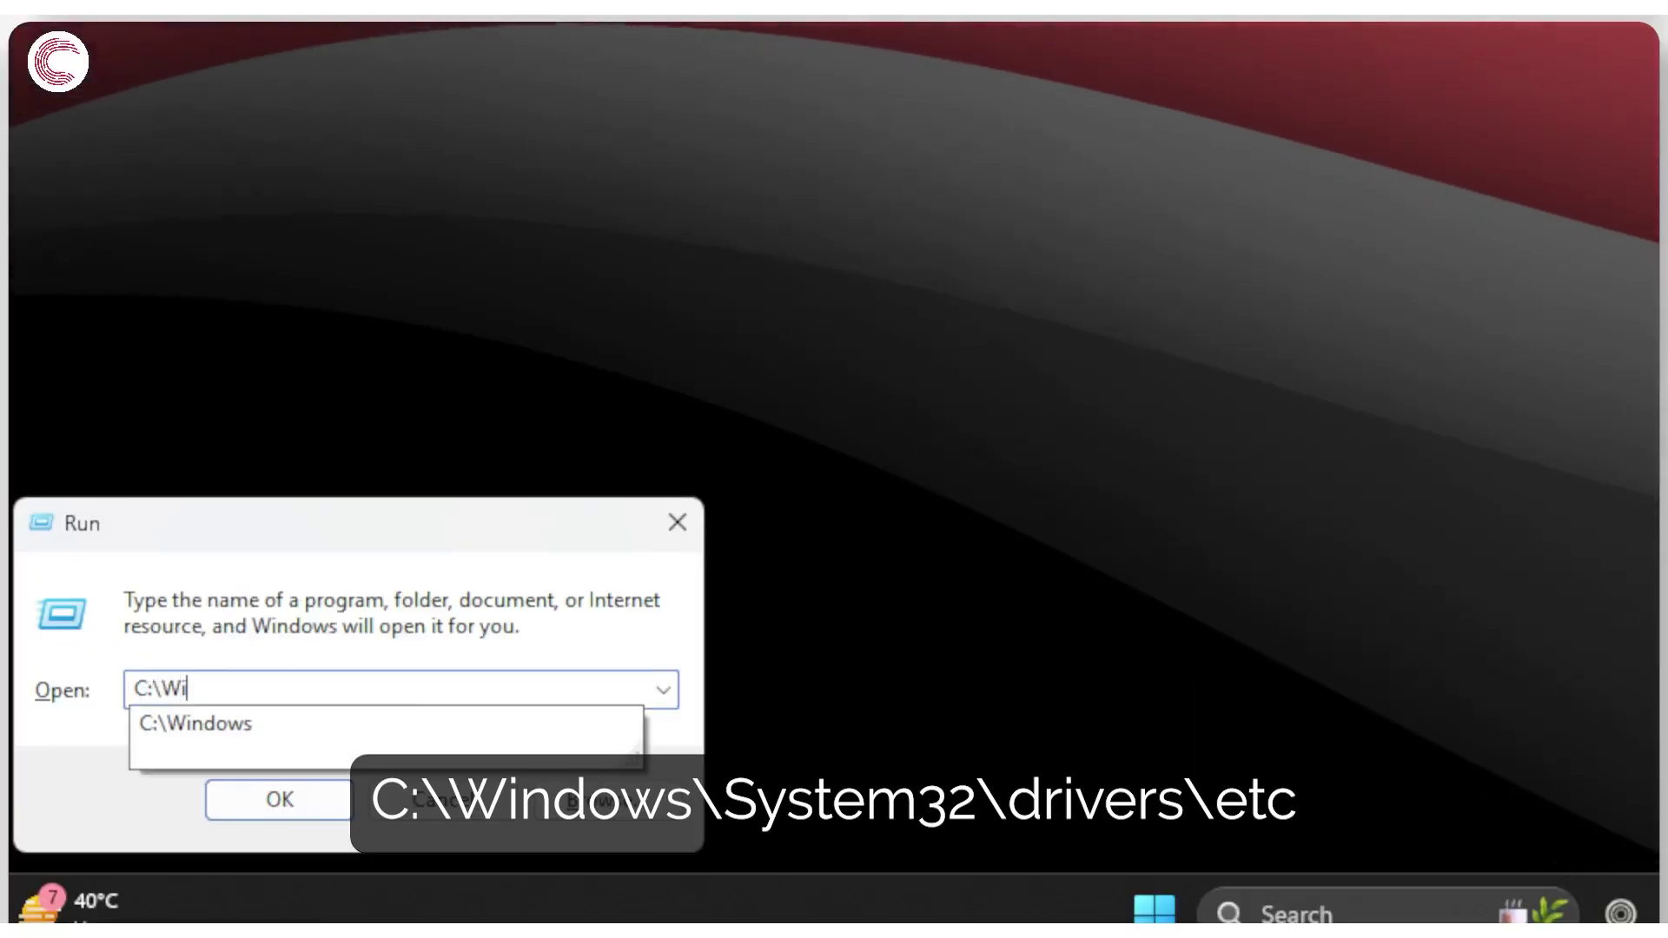
type("ndows\\Syste")
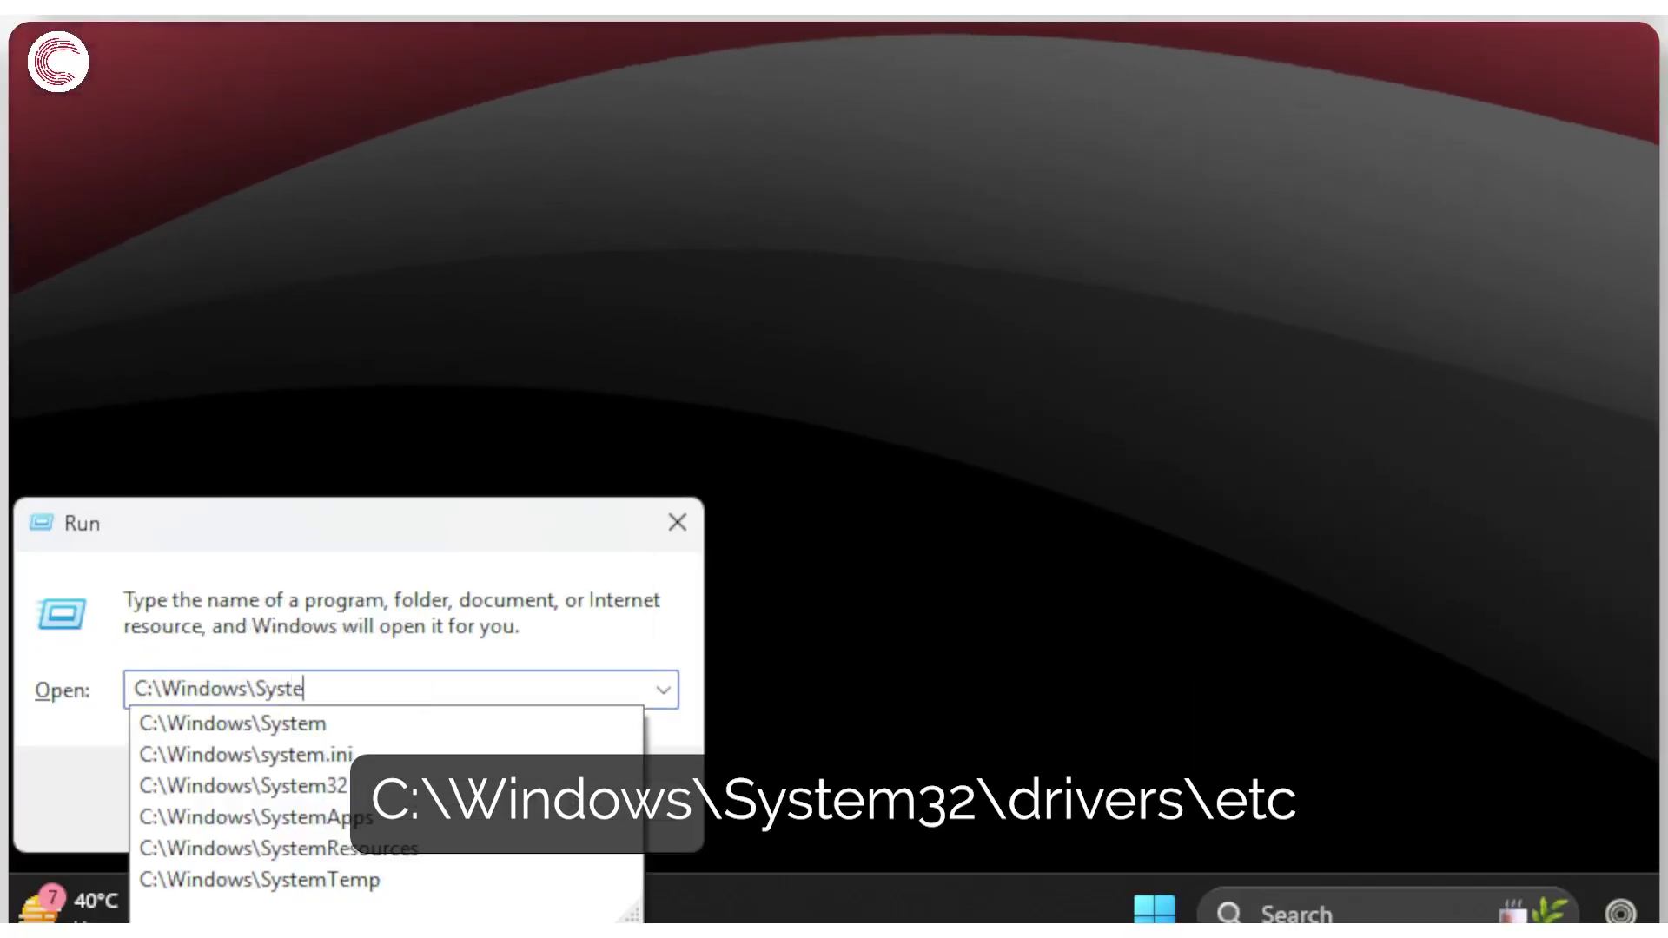
type("m32\\")
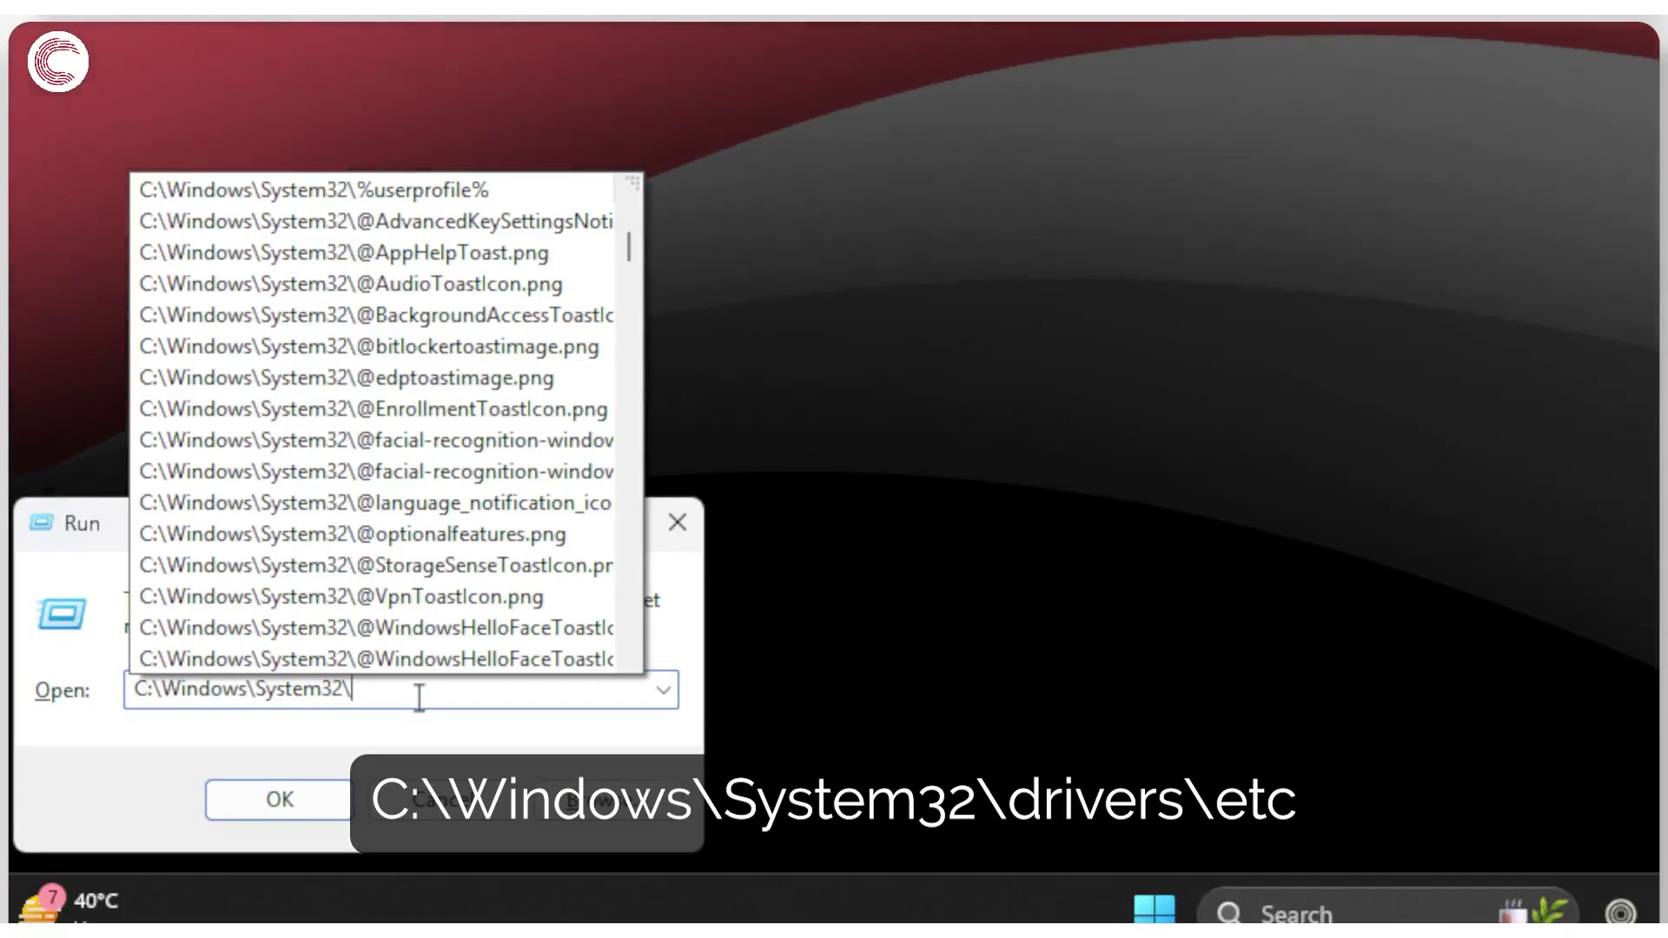
type("driver")
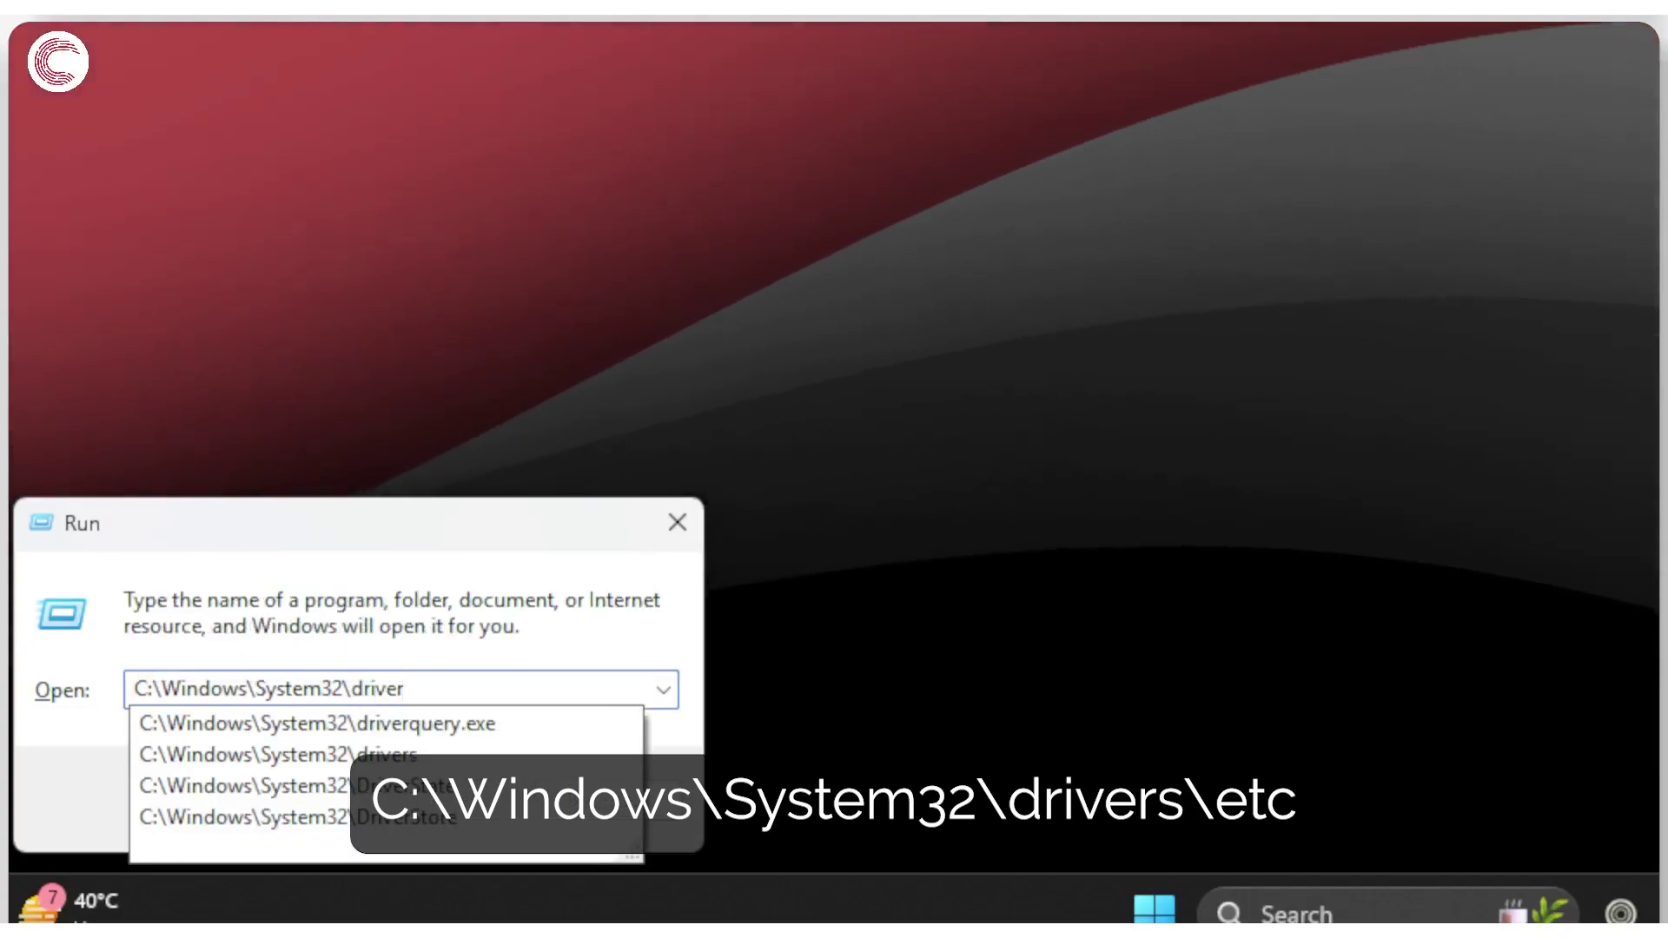
type("s\\etc")
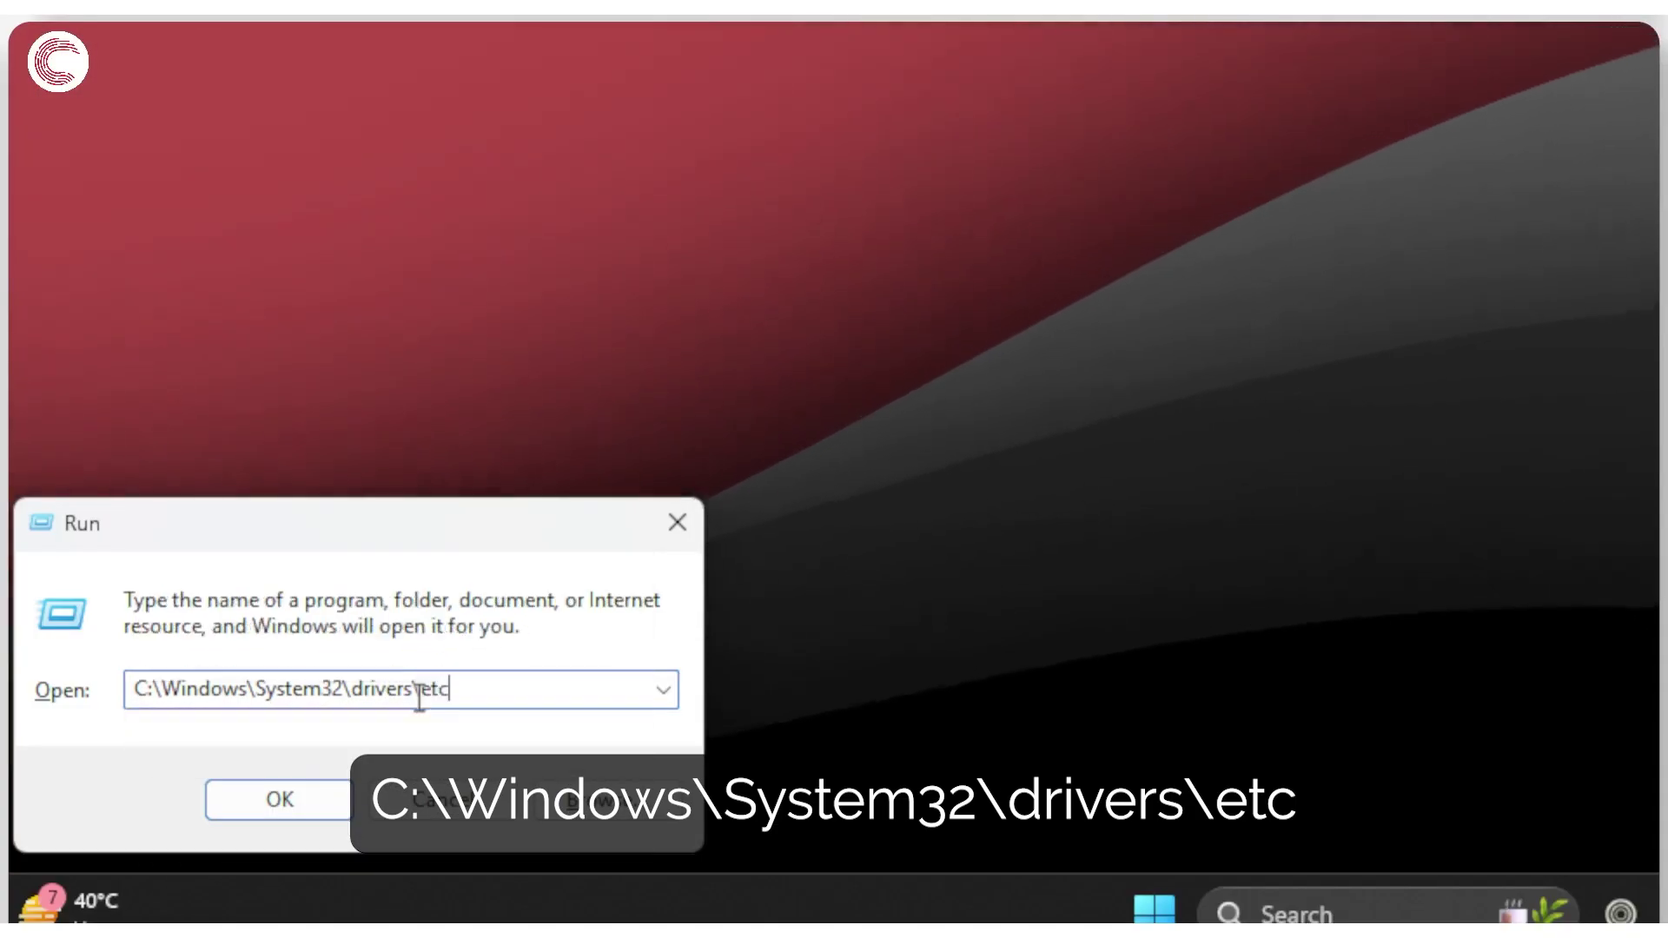
Open the etc folder, go up to drivers, and leave the etc folder name unchanged.
key("Return")
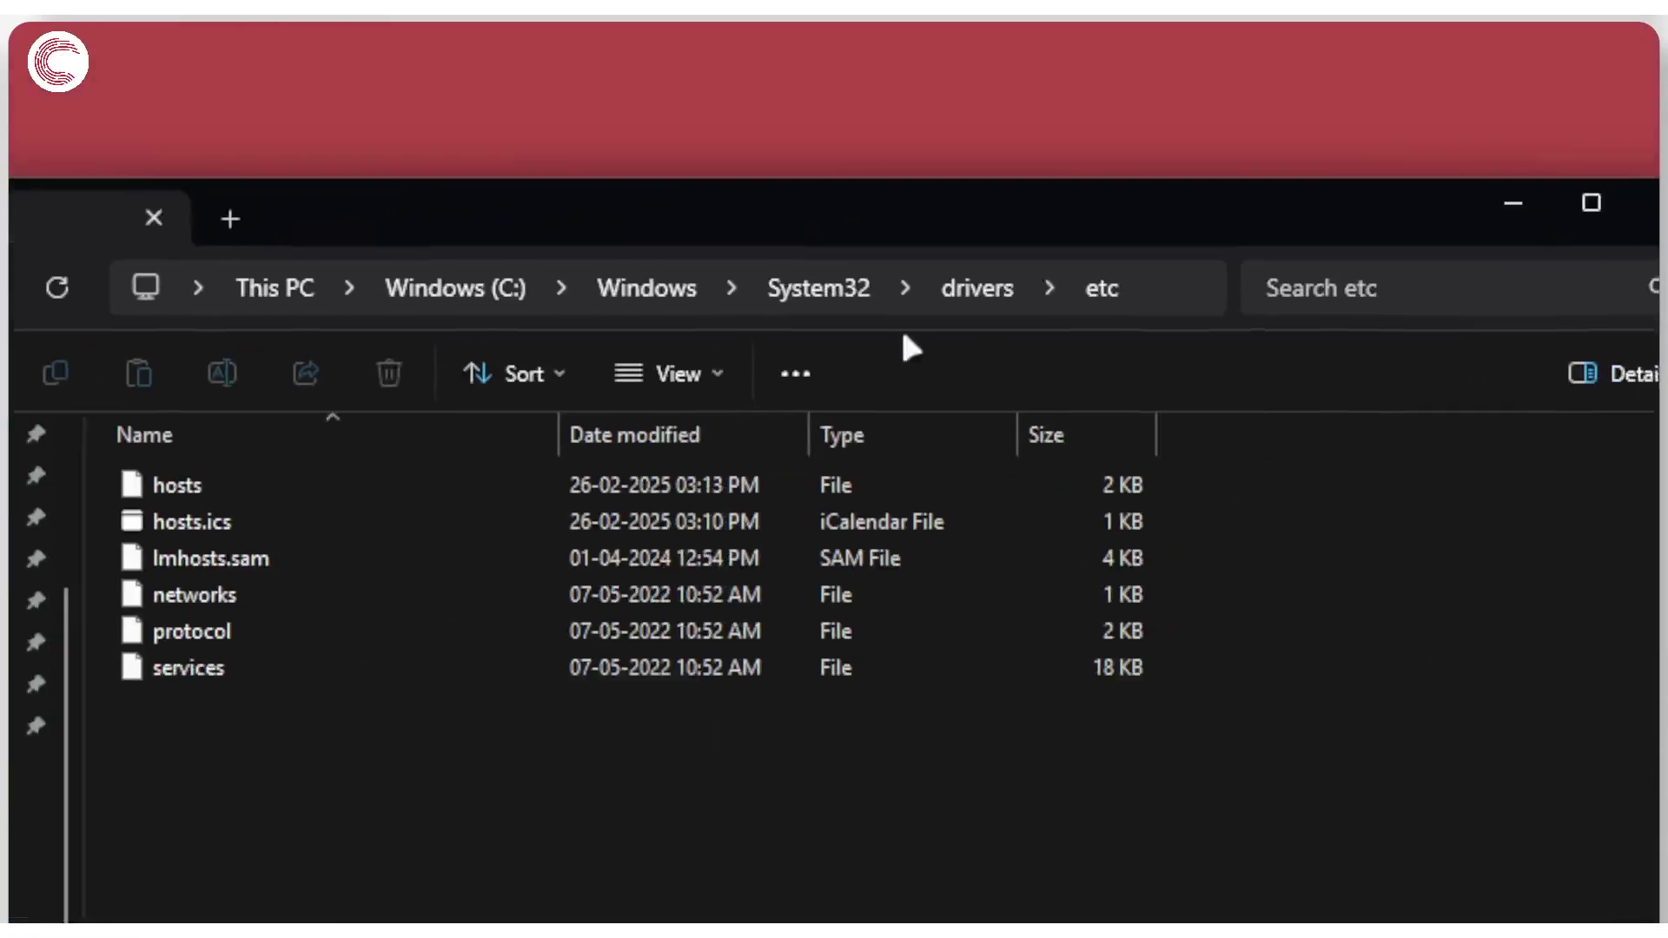
left_click(856, 321)
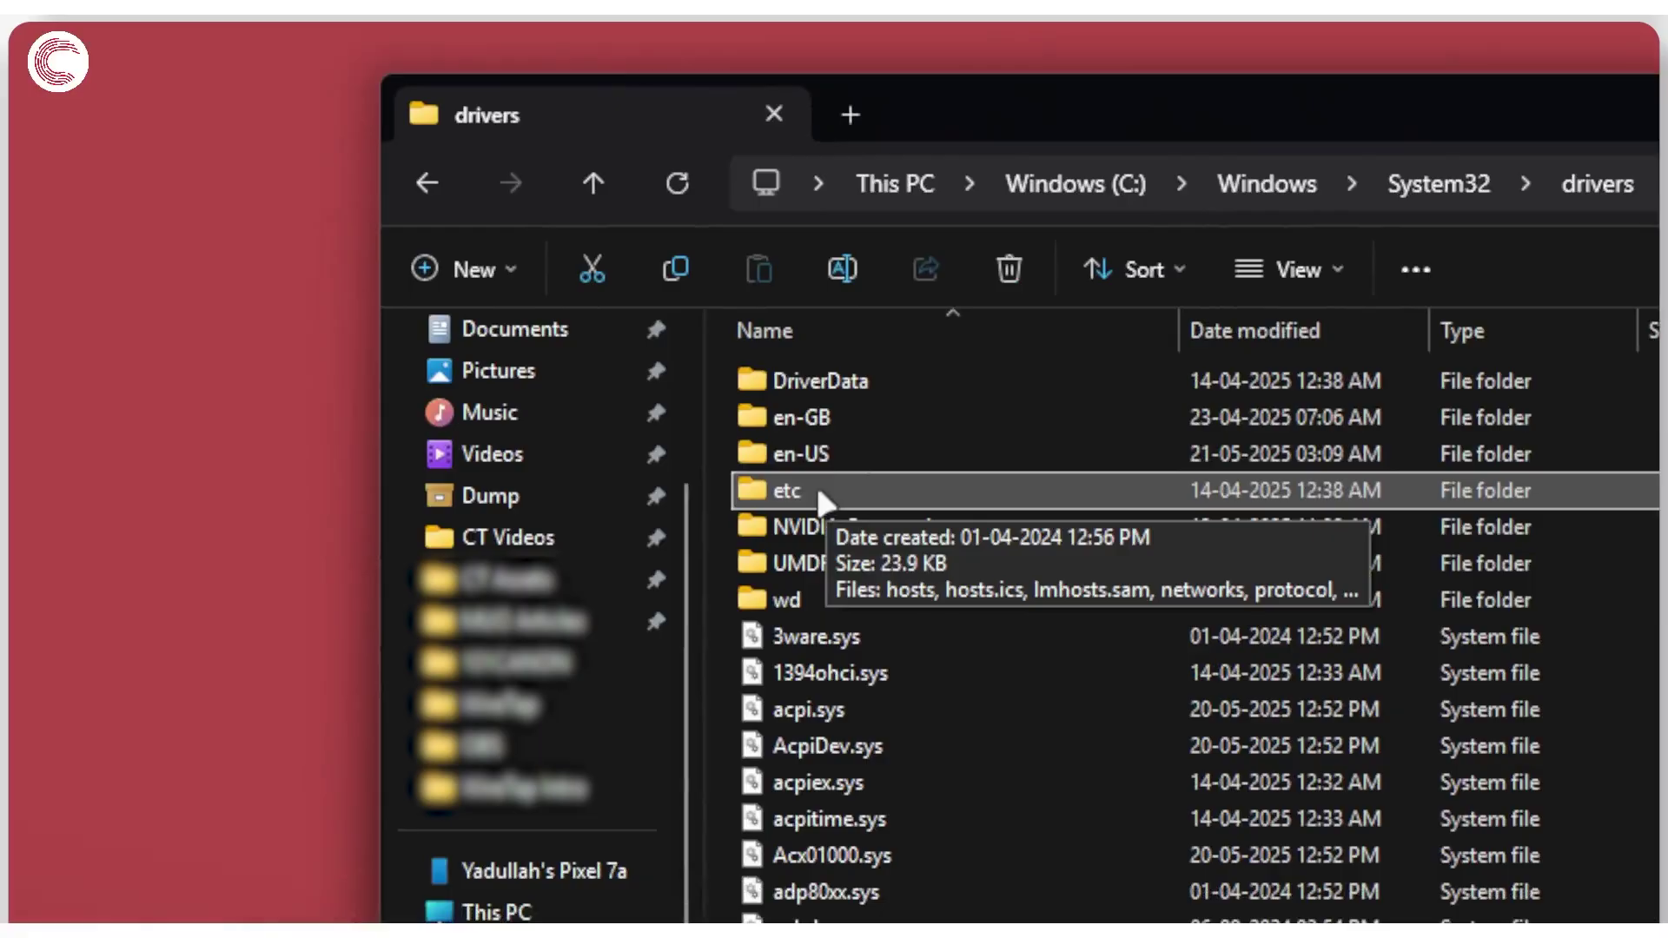
left_click(52, 622)
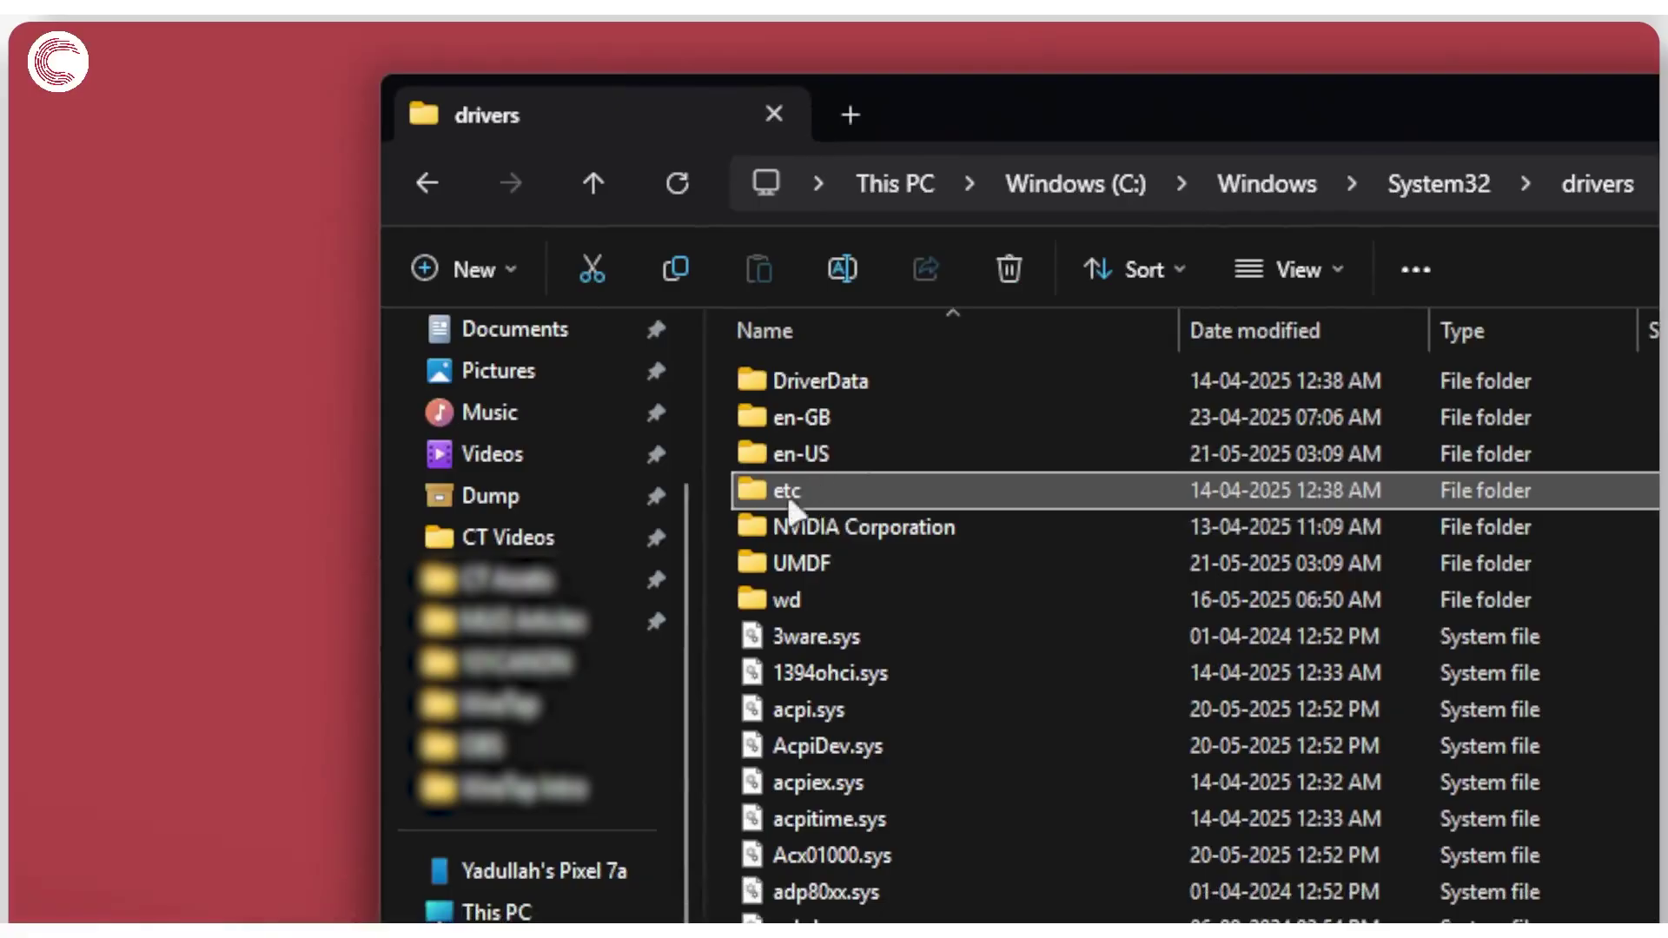
left_click(858, 483)
mouse_move(859, 482)
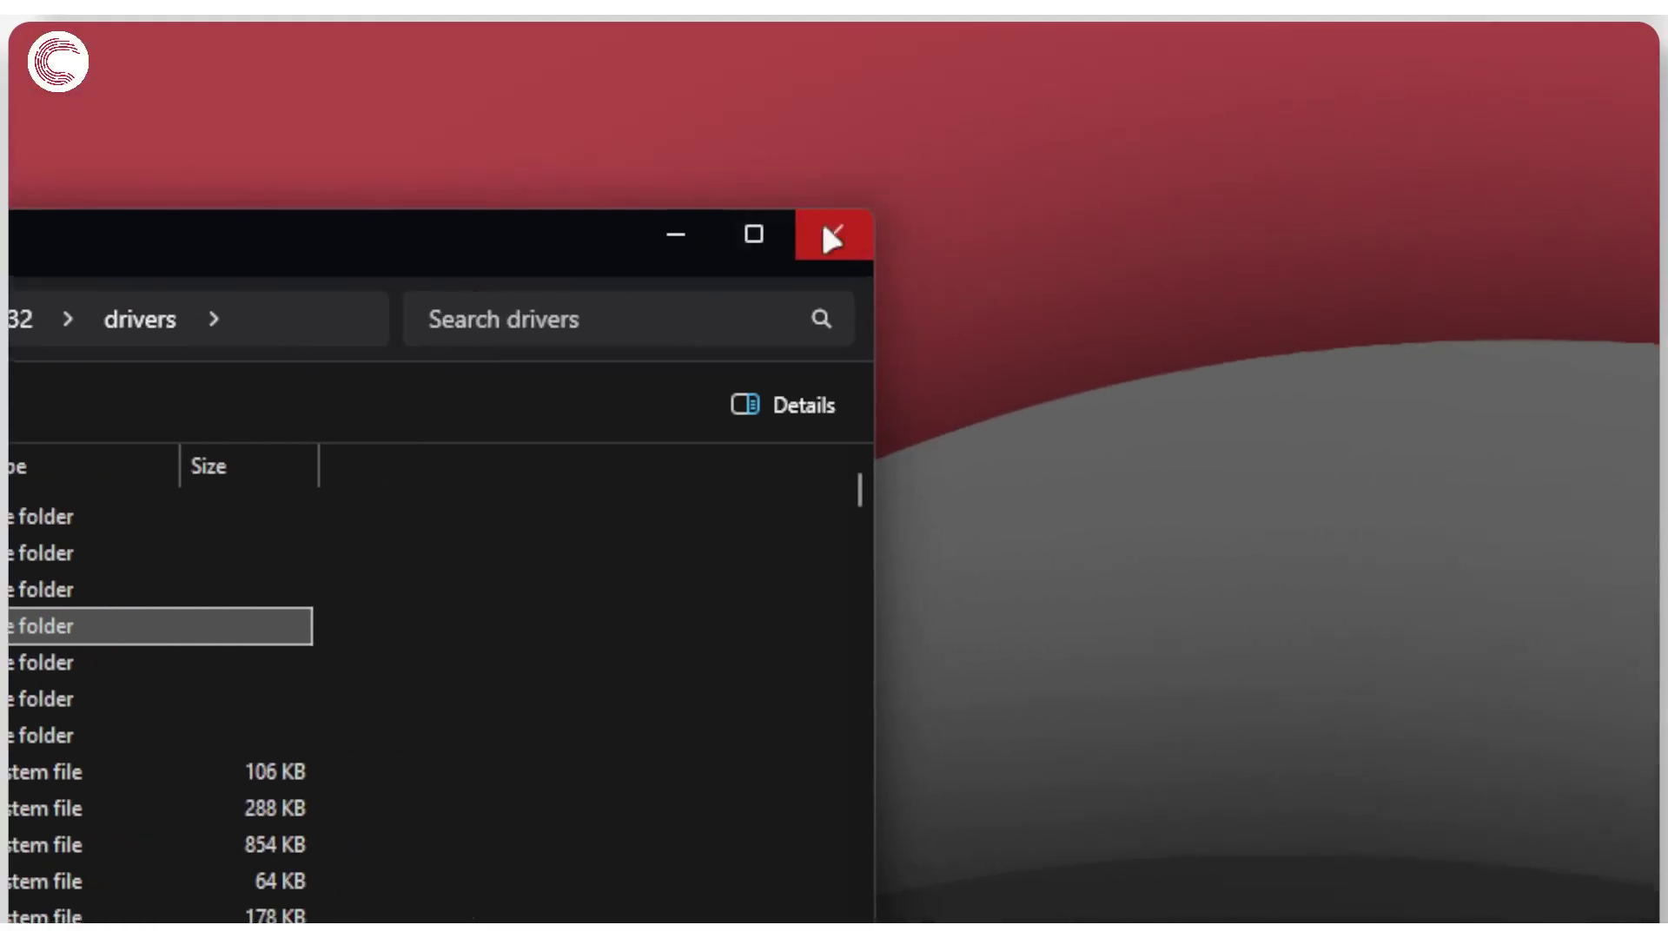
Close the drivers folder window and relaunch Discord from the Start search.
left_click(832, 237)
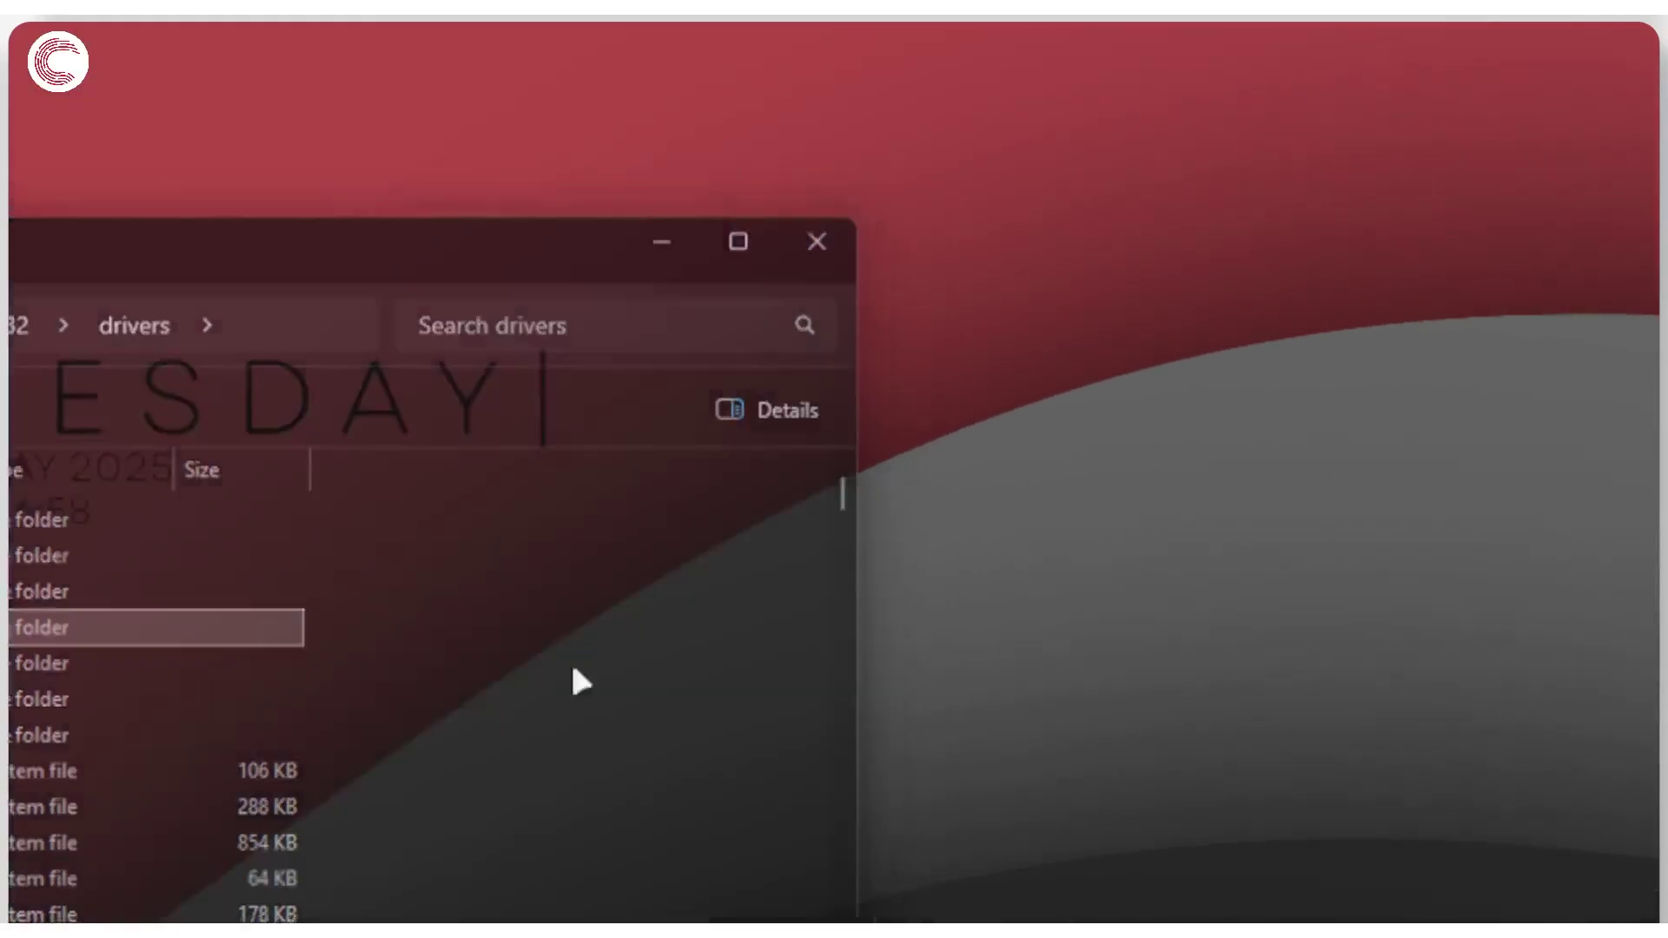
key("super")
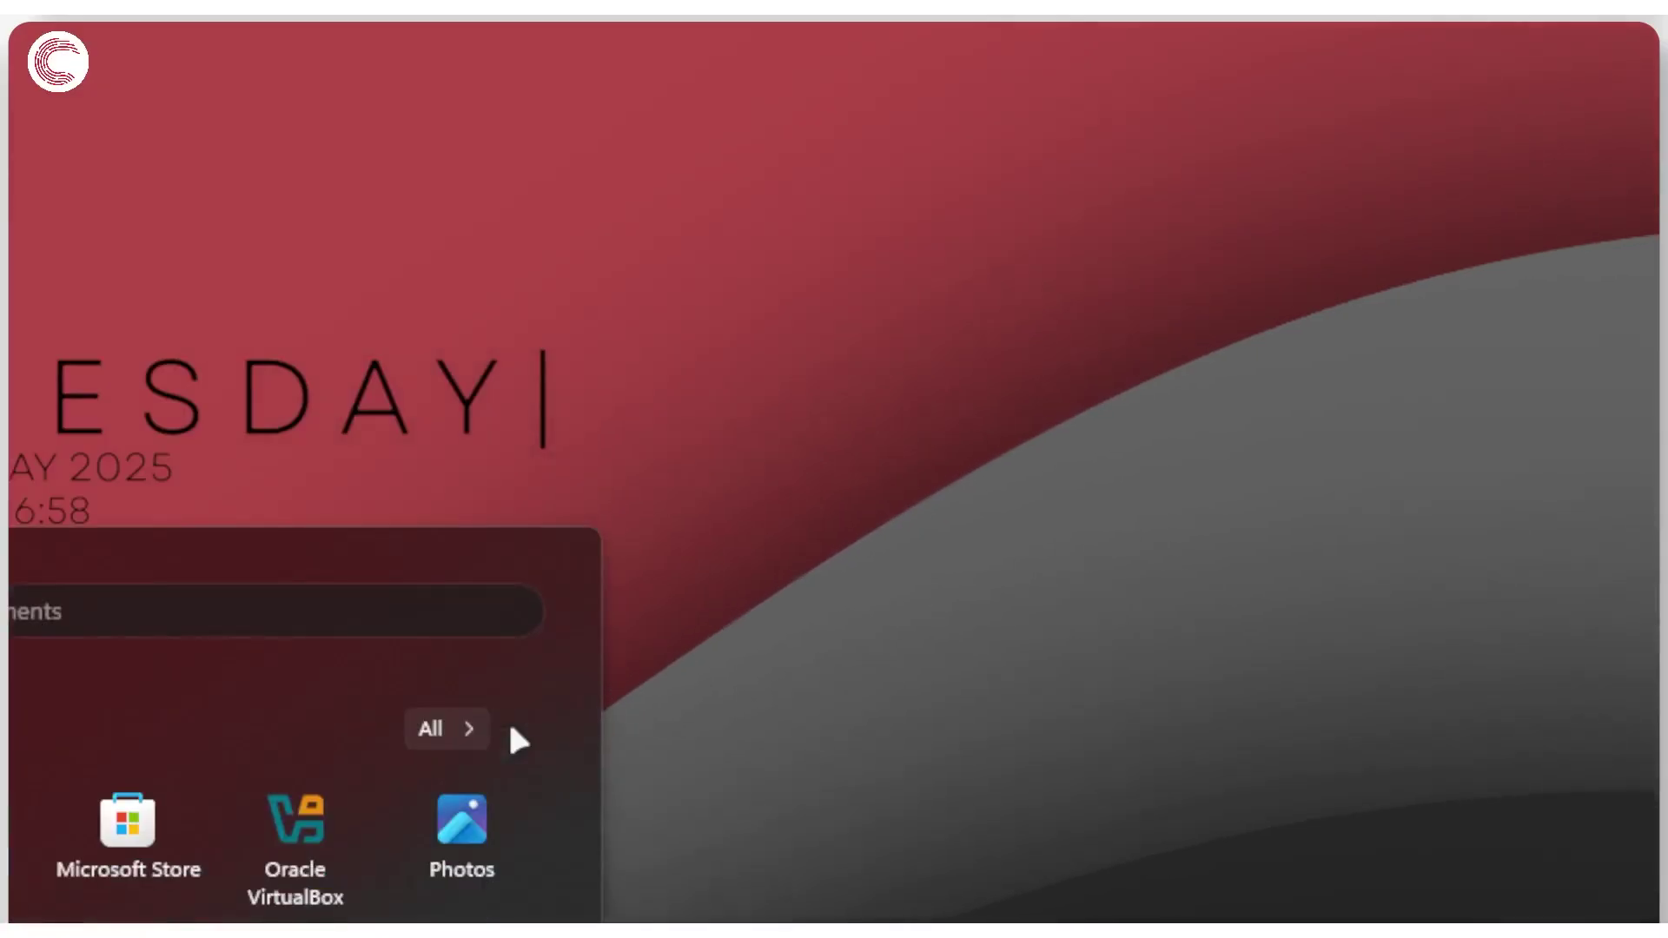
type("discord")
key("Return")
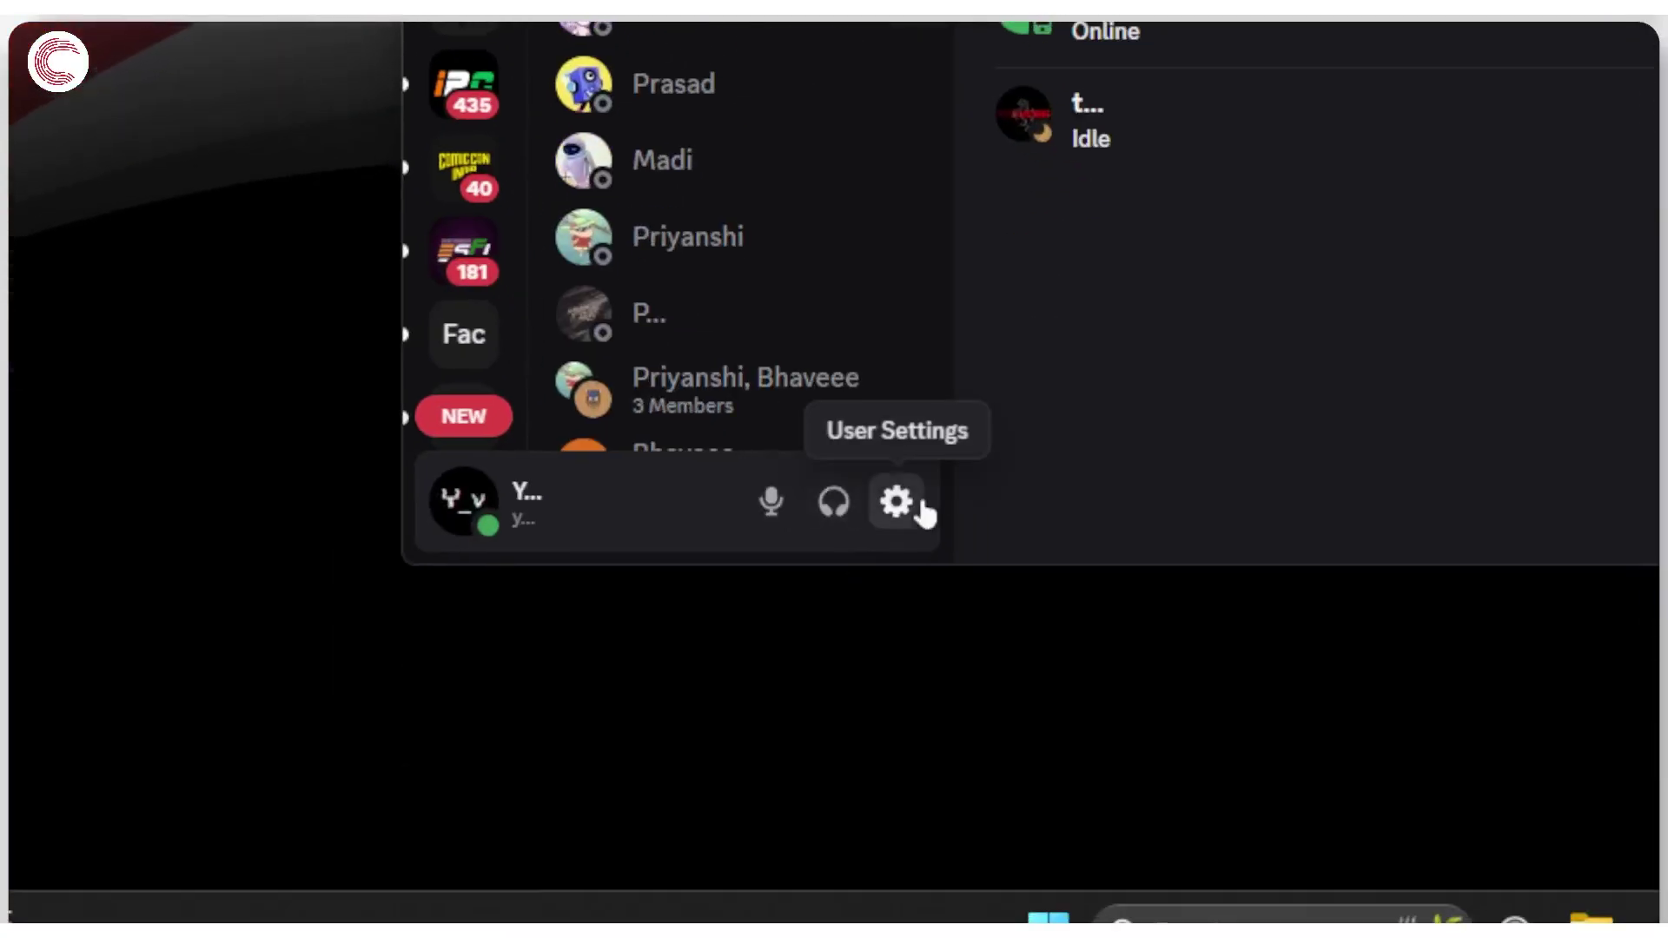
Search User Settings for 'upda', check Notifications and Voice & Video, then return to Friends.
left_click(921, 505)
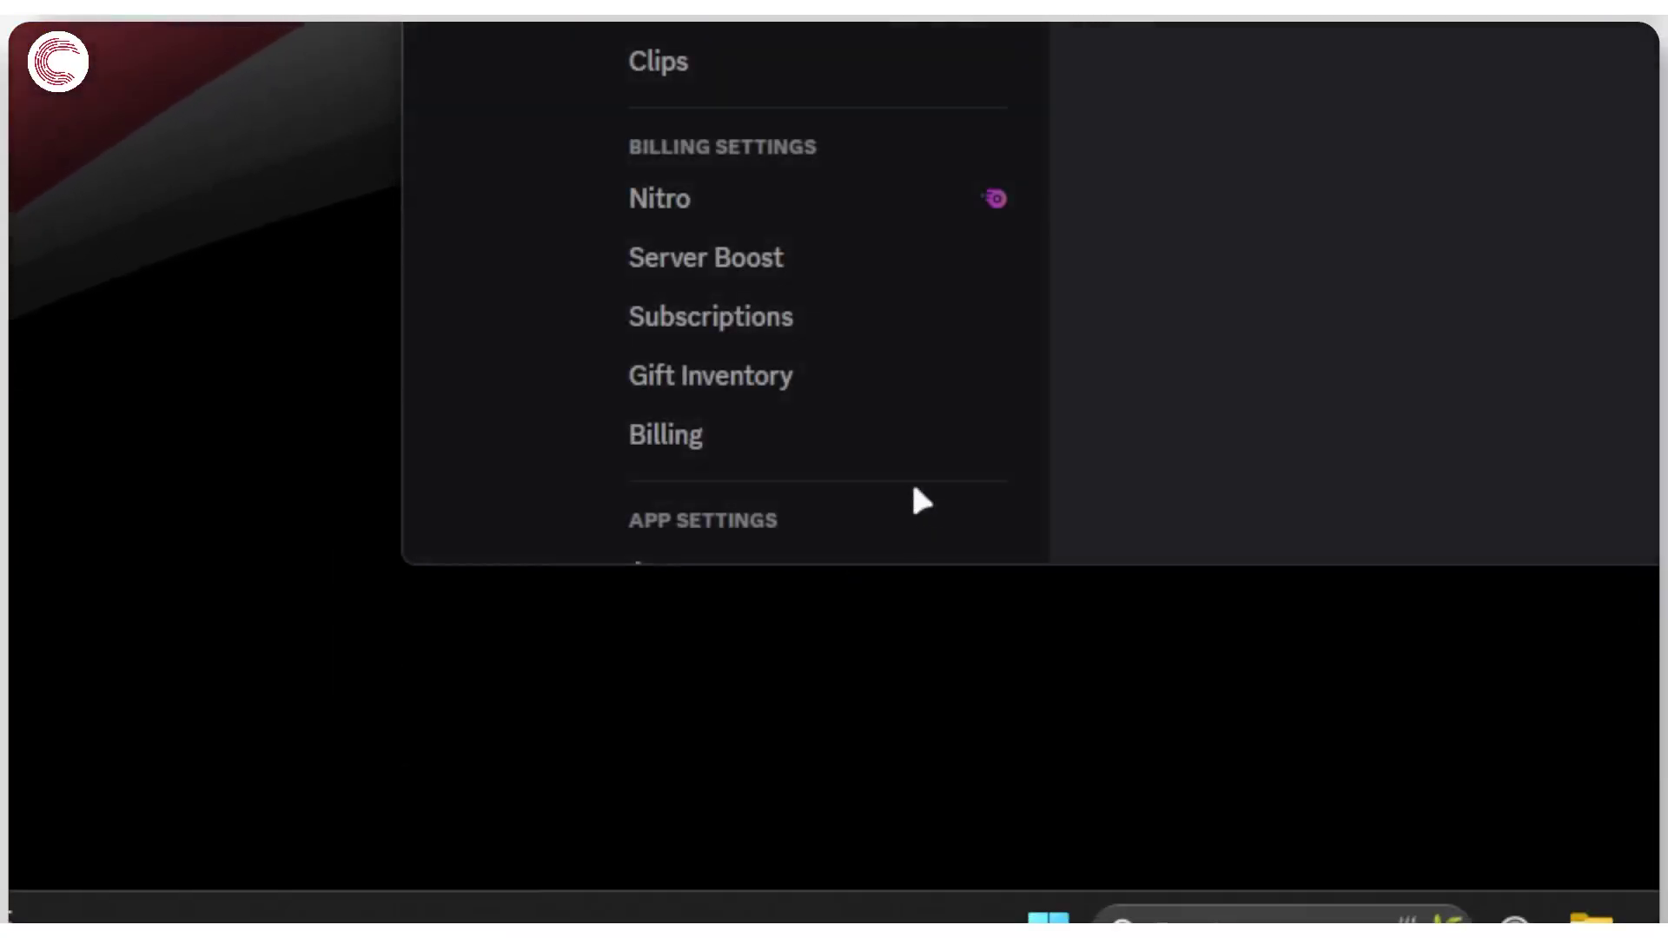
scroll(830, 219, "down", 7)
scroll(832, 221, "down", 5)
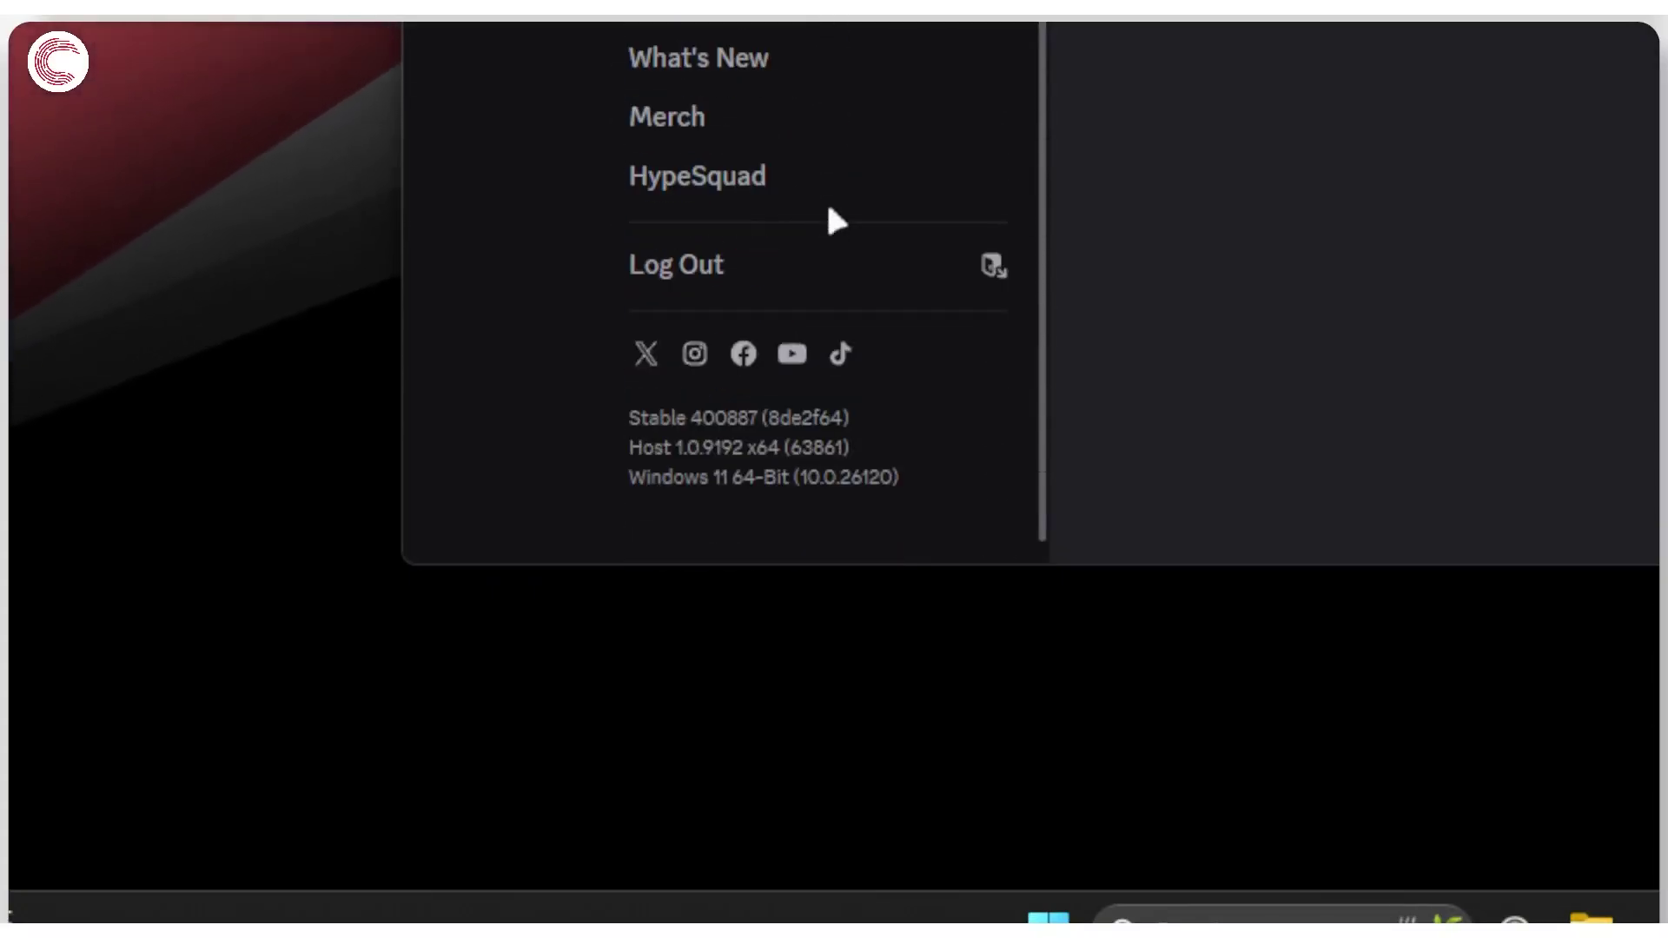
scroll(841, 480, "up", 10)
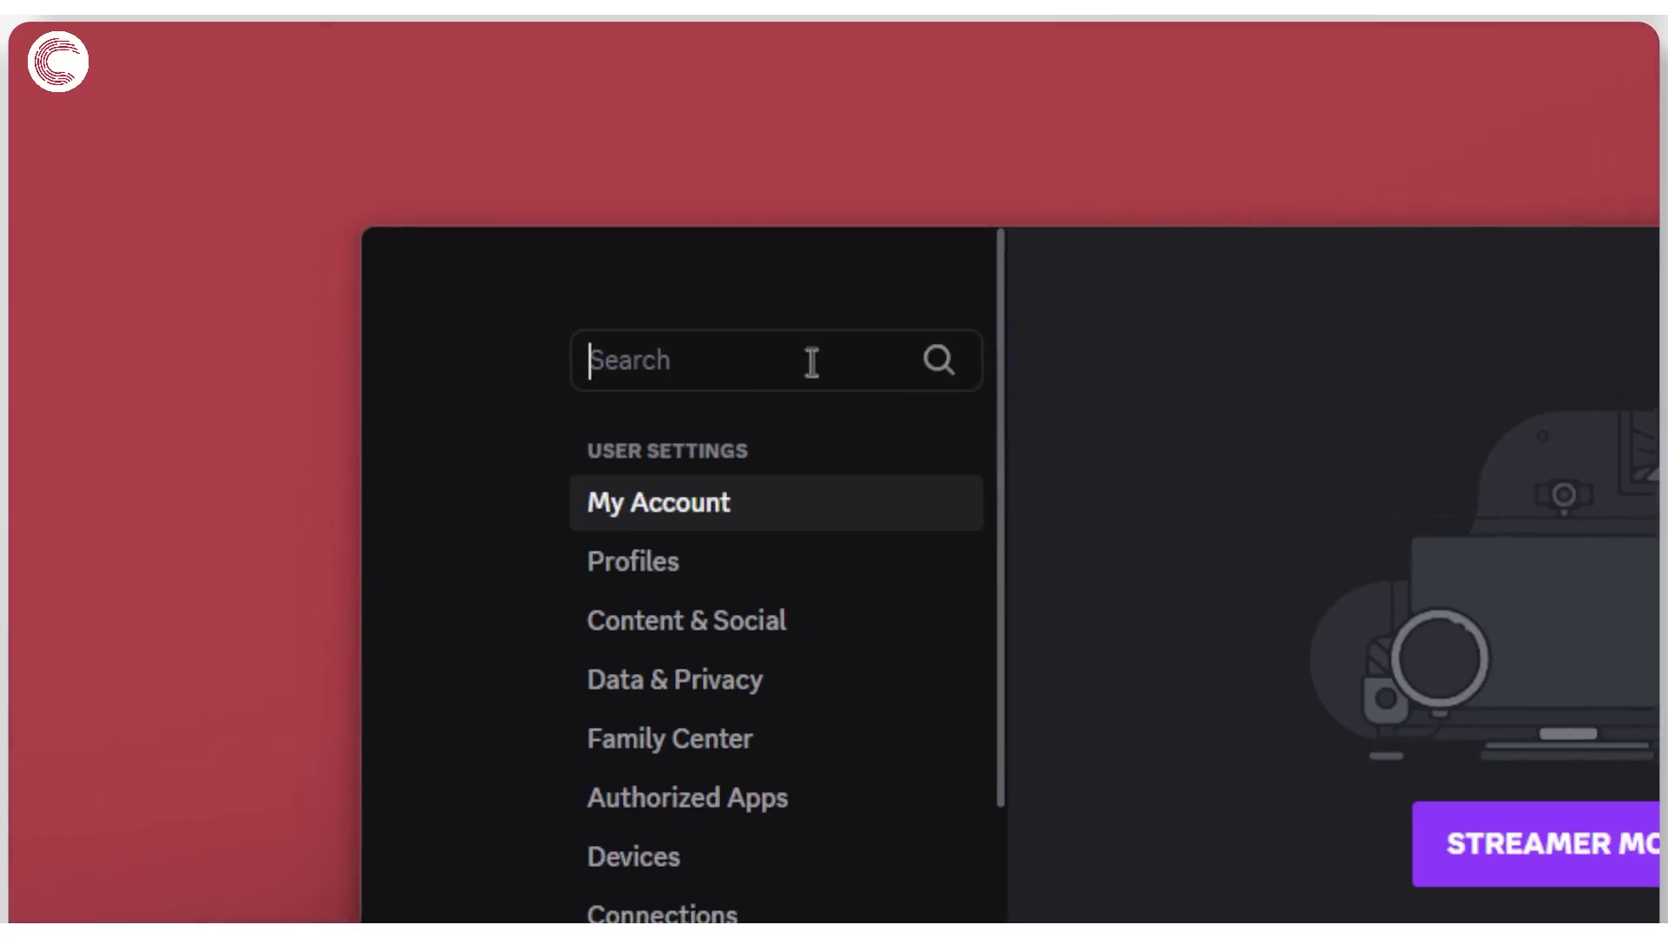
left_click(812, 362)
type("update")
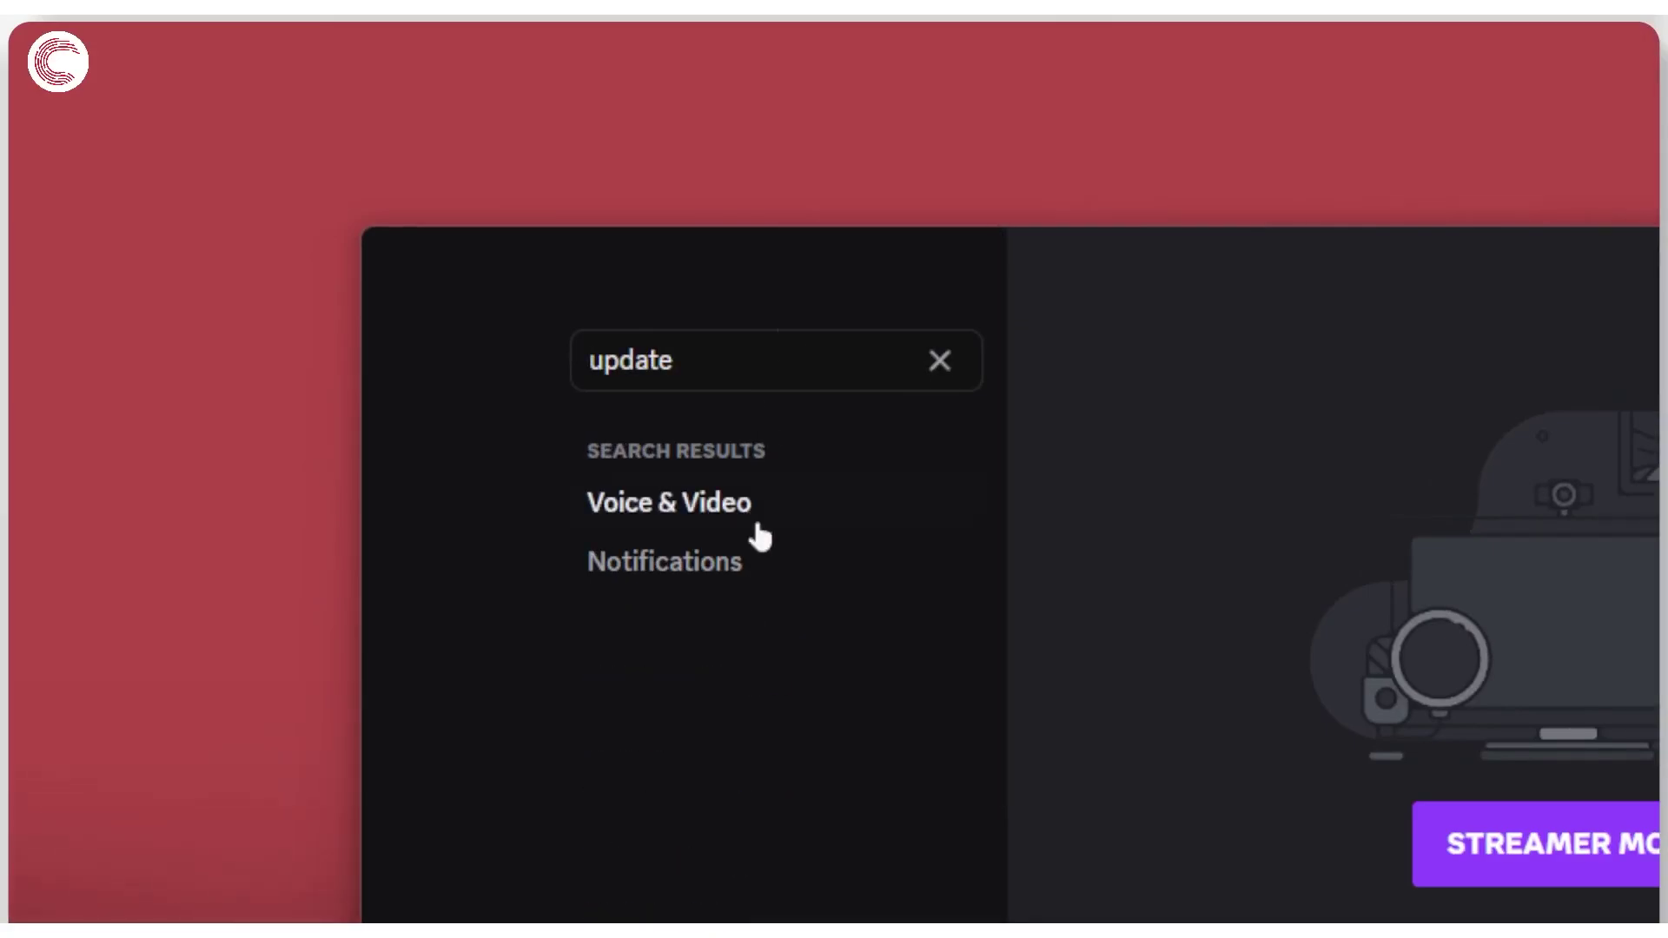
left_click(735, 574)
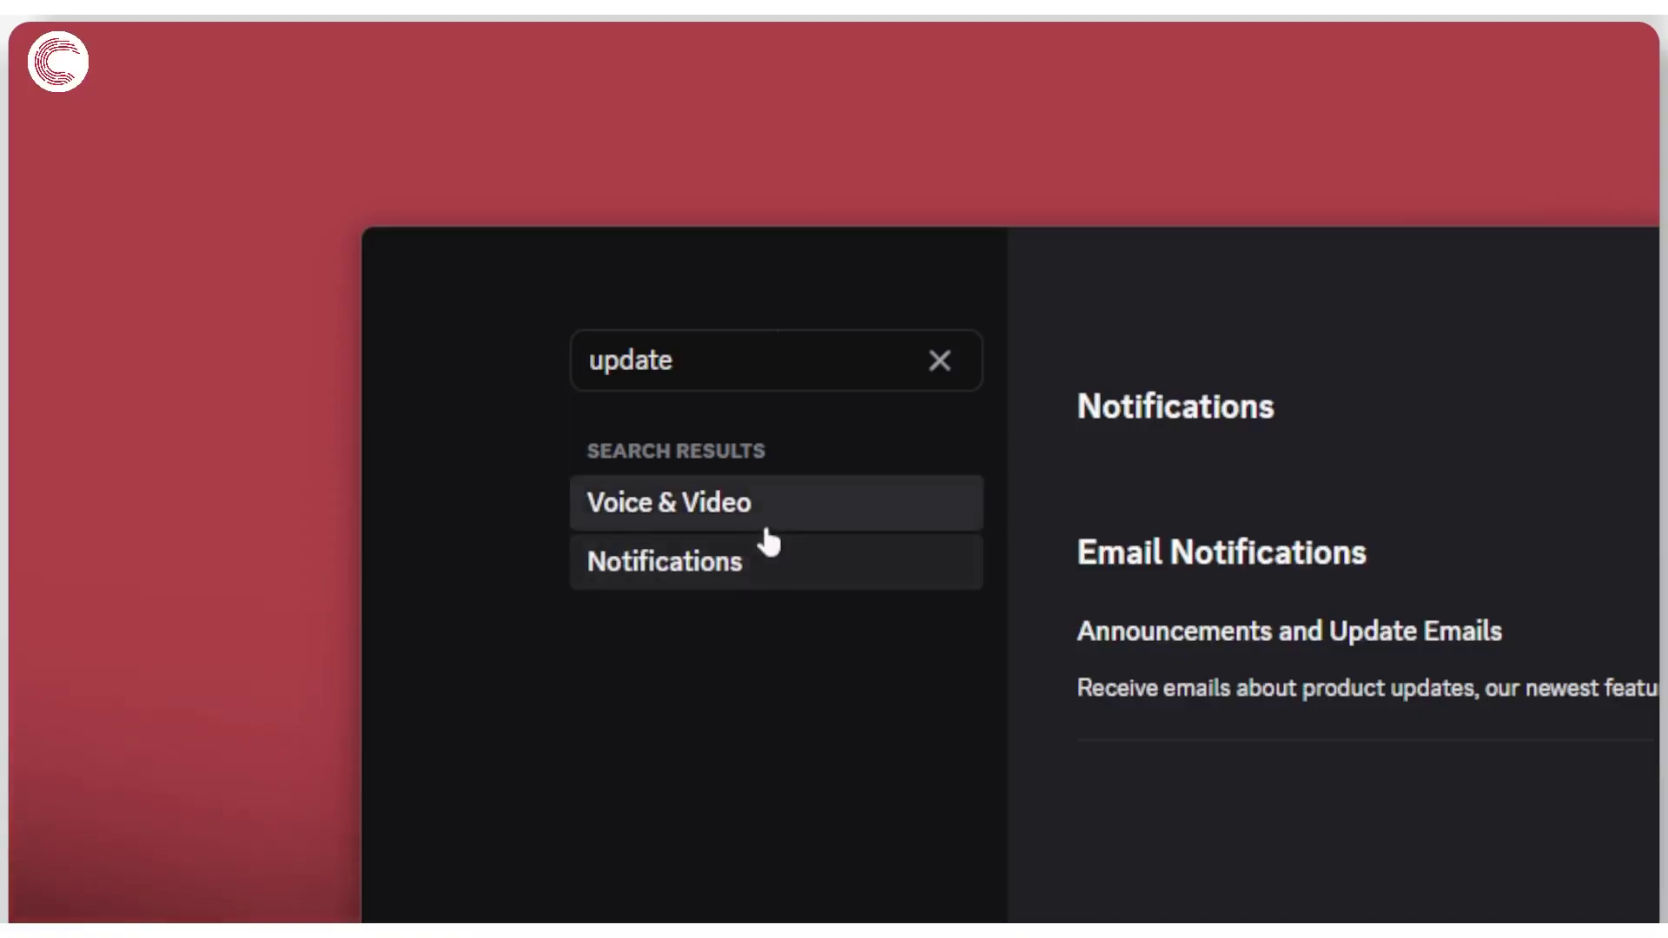
left_click(771, 512)
left_click(766, 563)
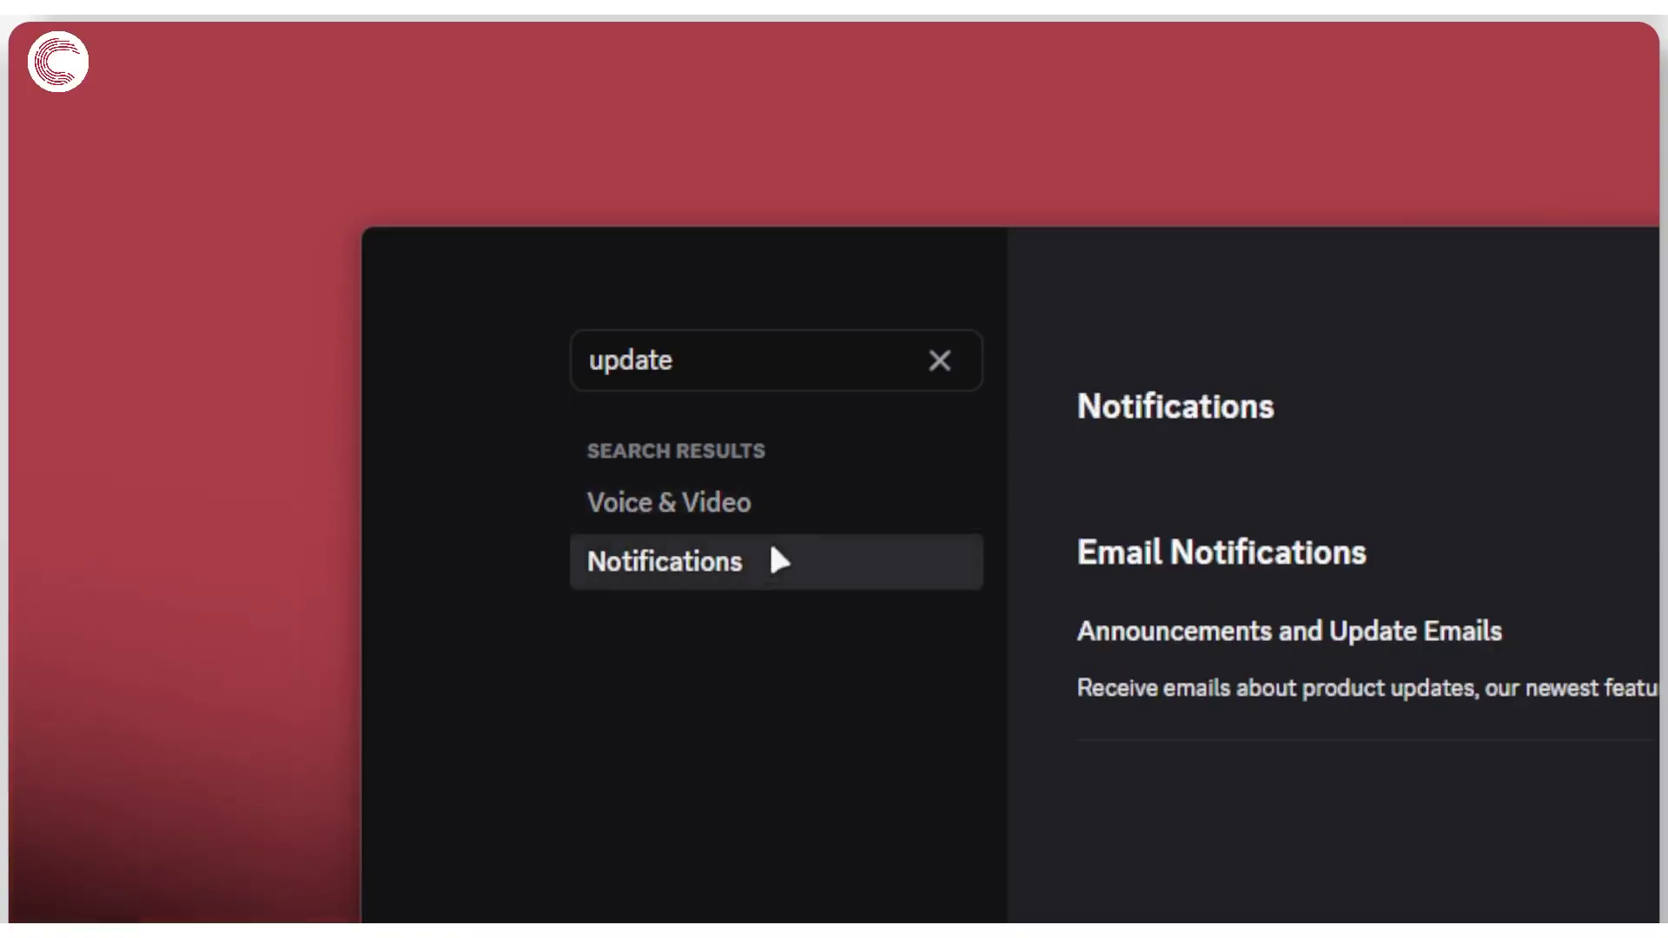
left_click(975, 506)
left_click(1129, 330)
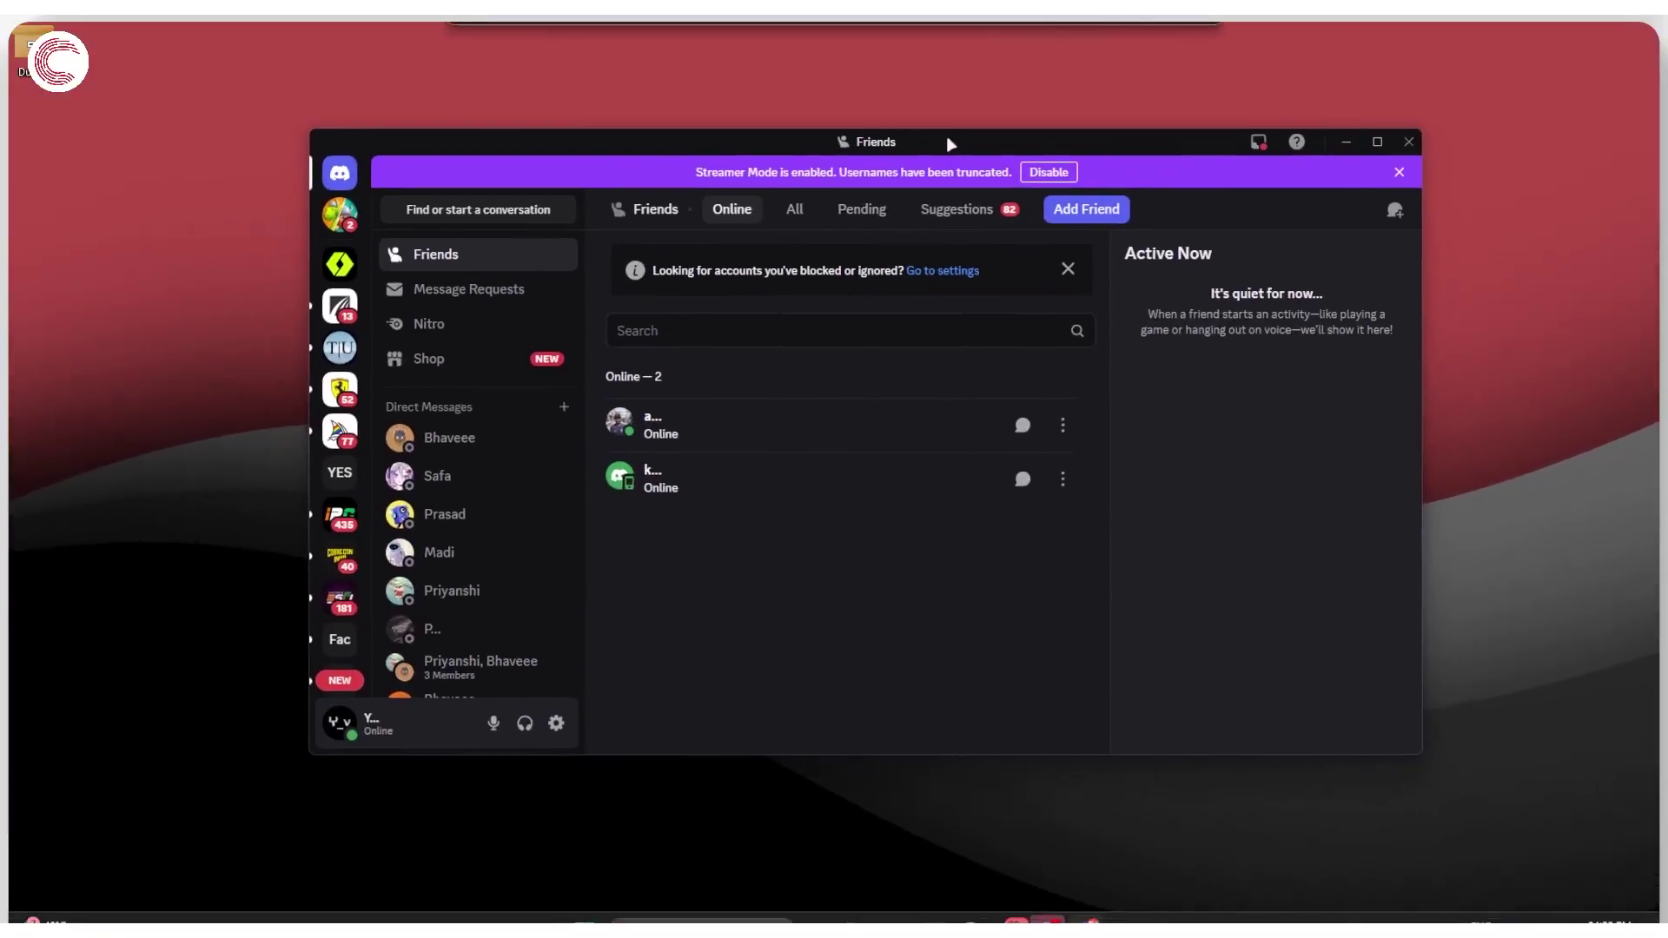
left_click_drag(950, 144, 953, 143)
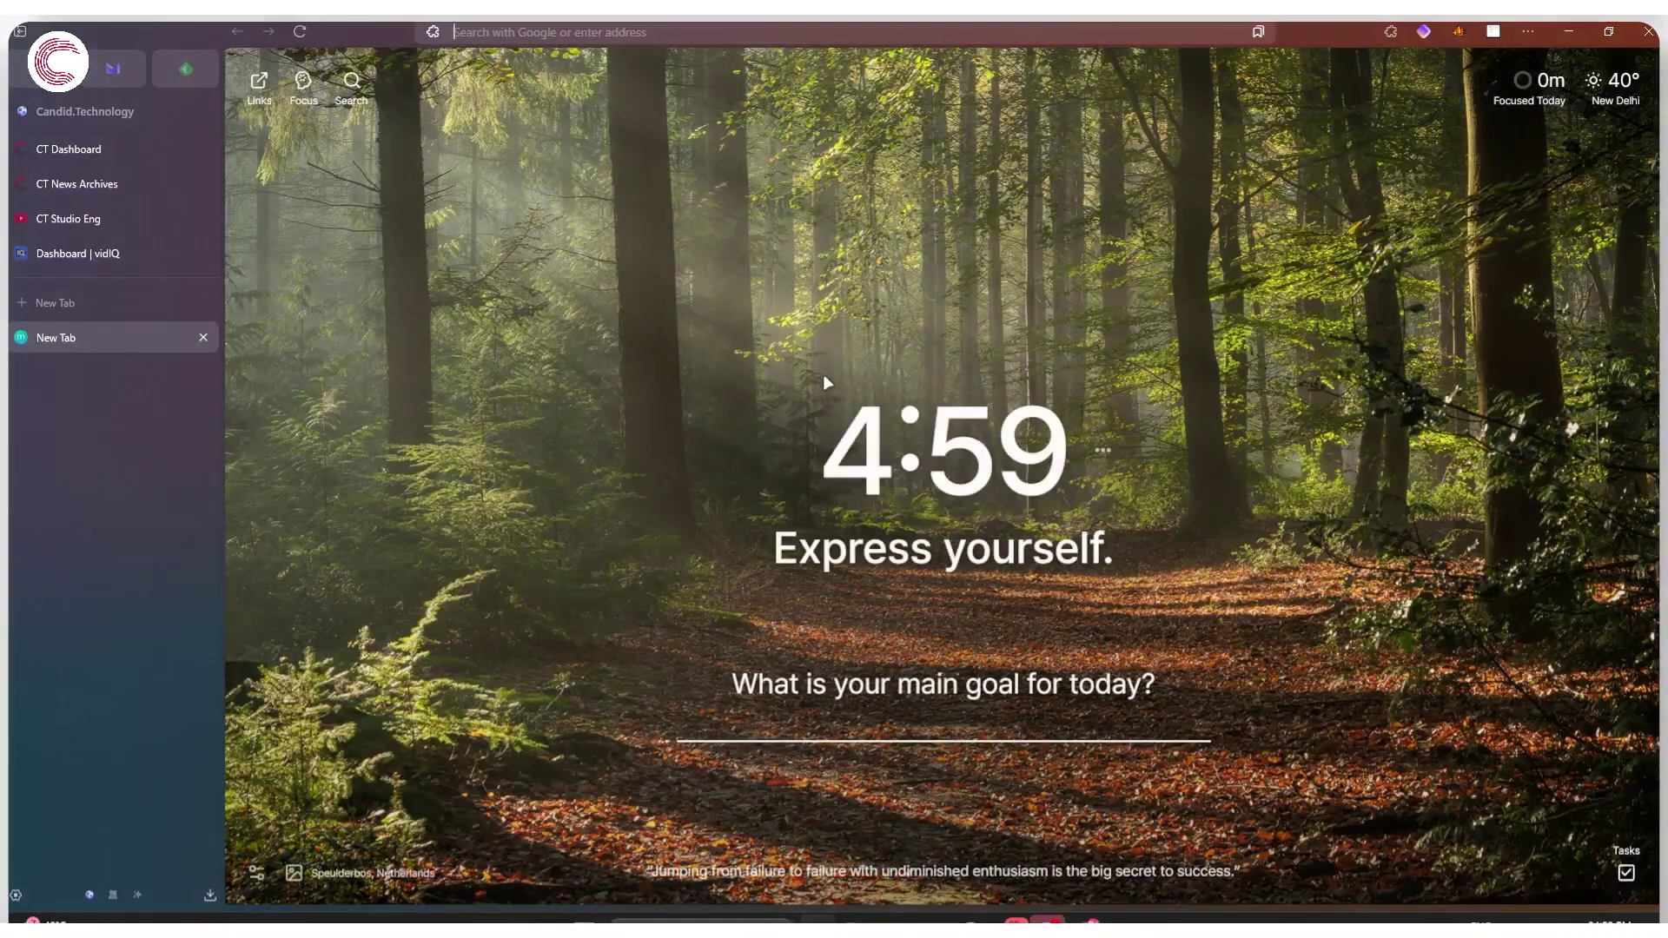
Search Google for 'discord', open the discord.com homepage, and view it full screen.
key("ctrl+l")
type("discor")
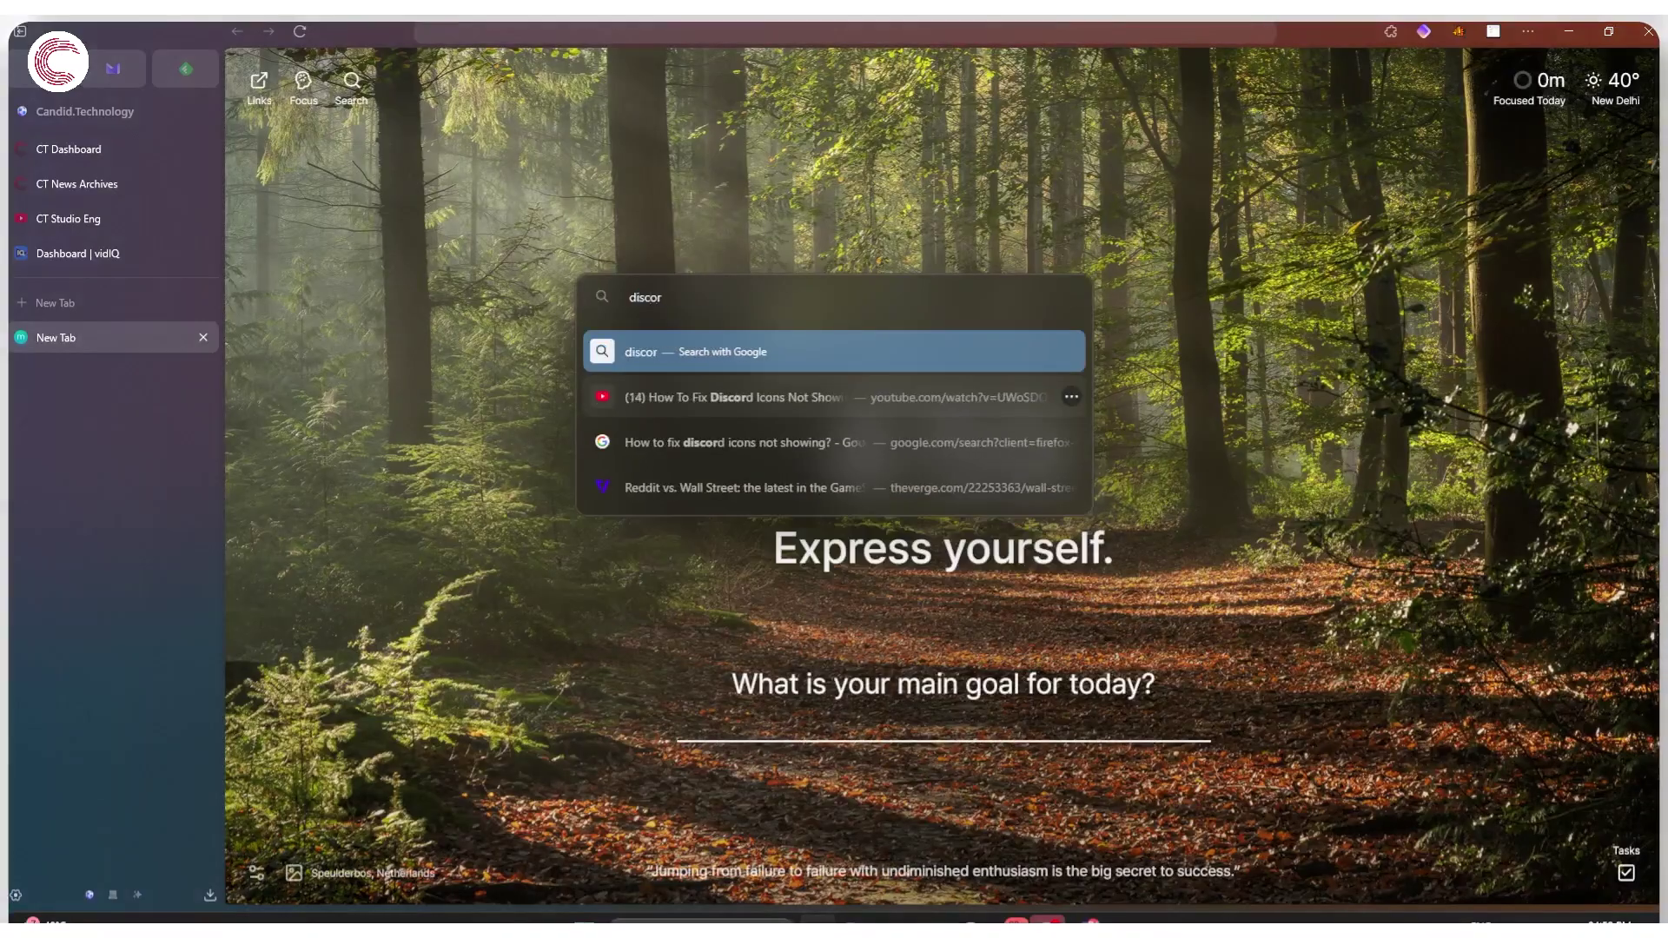
type("d")
key("Return")
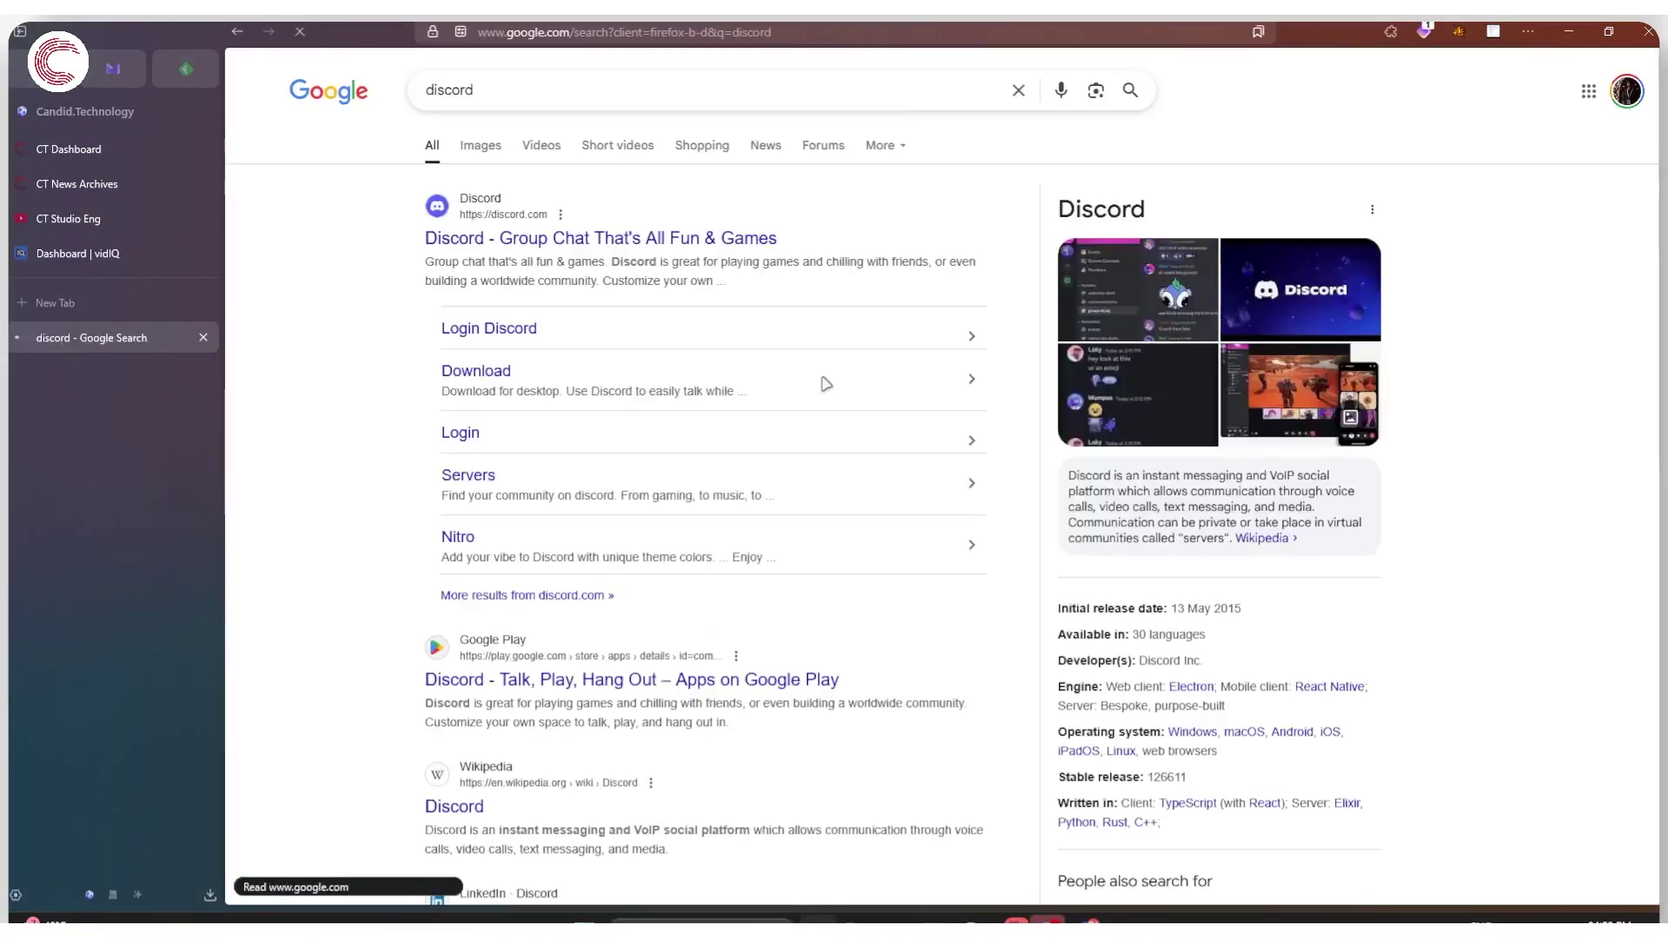
left_click(577, 240)
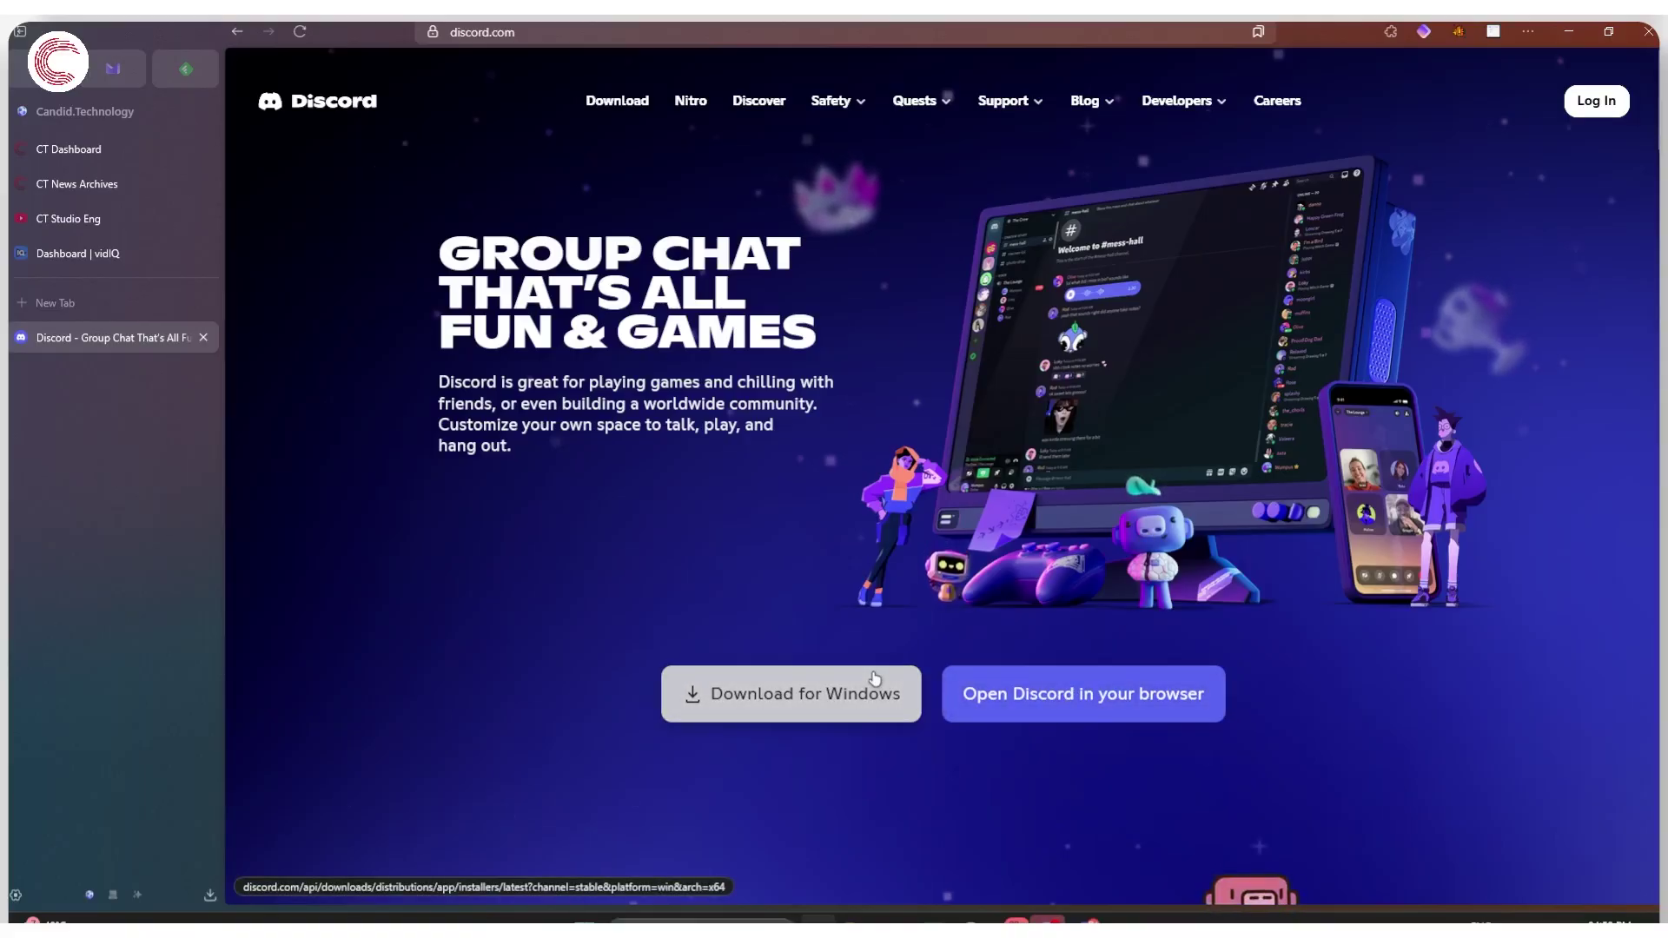
key("F11")
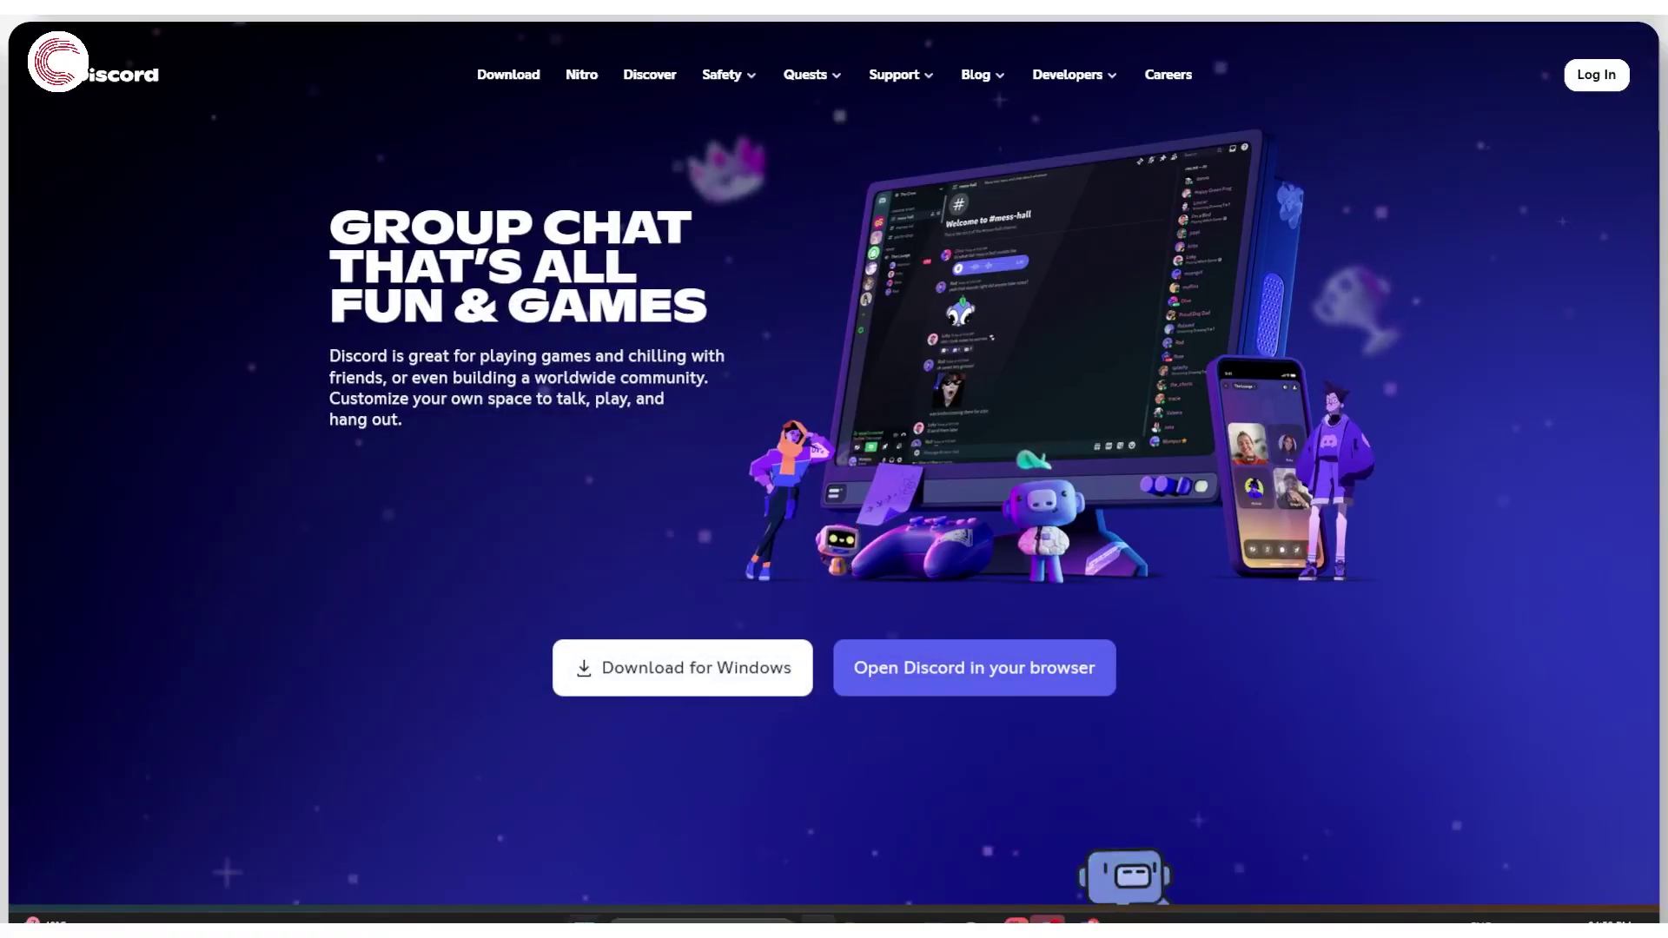
Find 'discord' in Installed apps and confirm Uninstall from its options menu.
key("super+x")
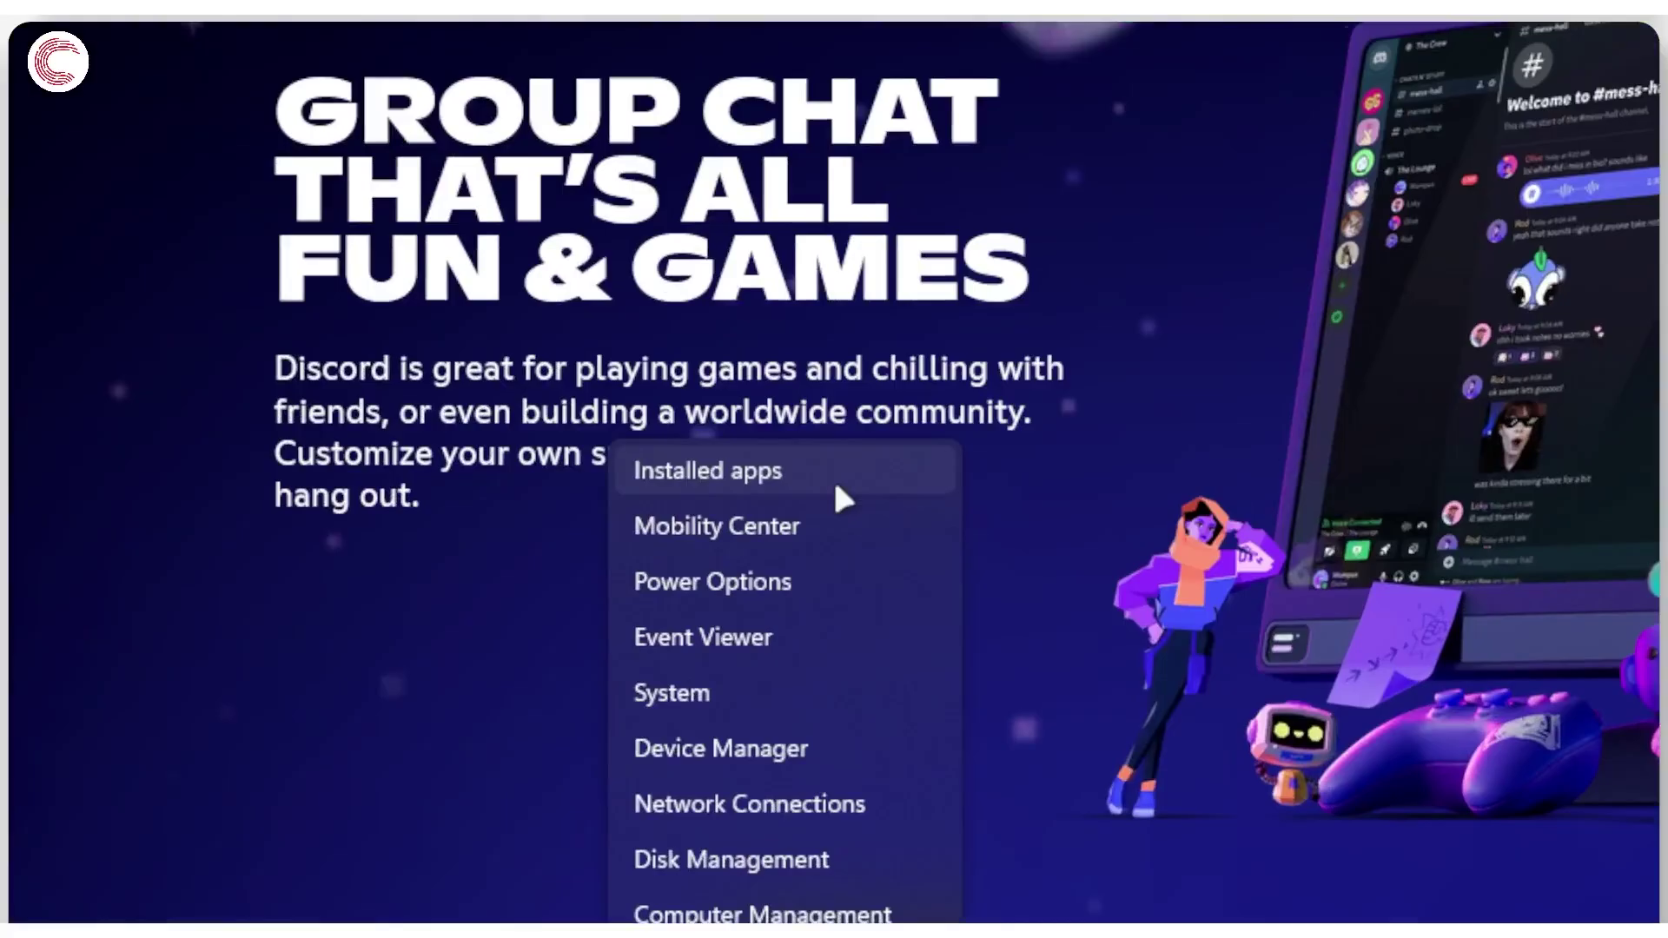
key("Escape")
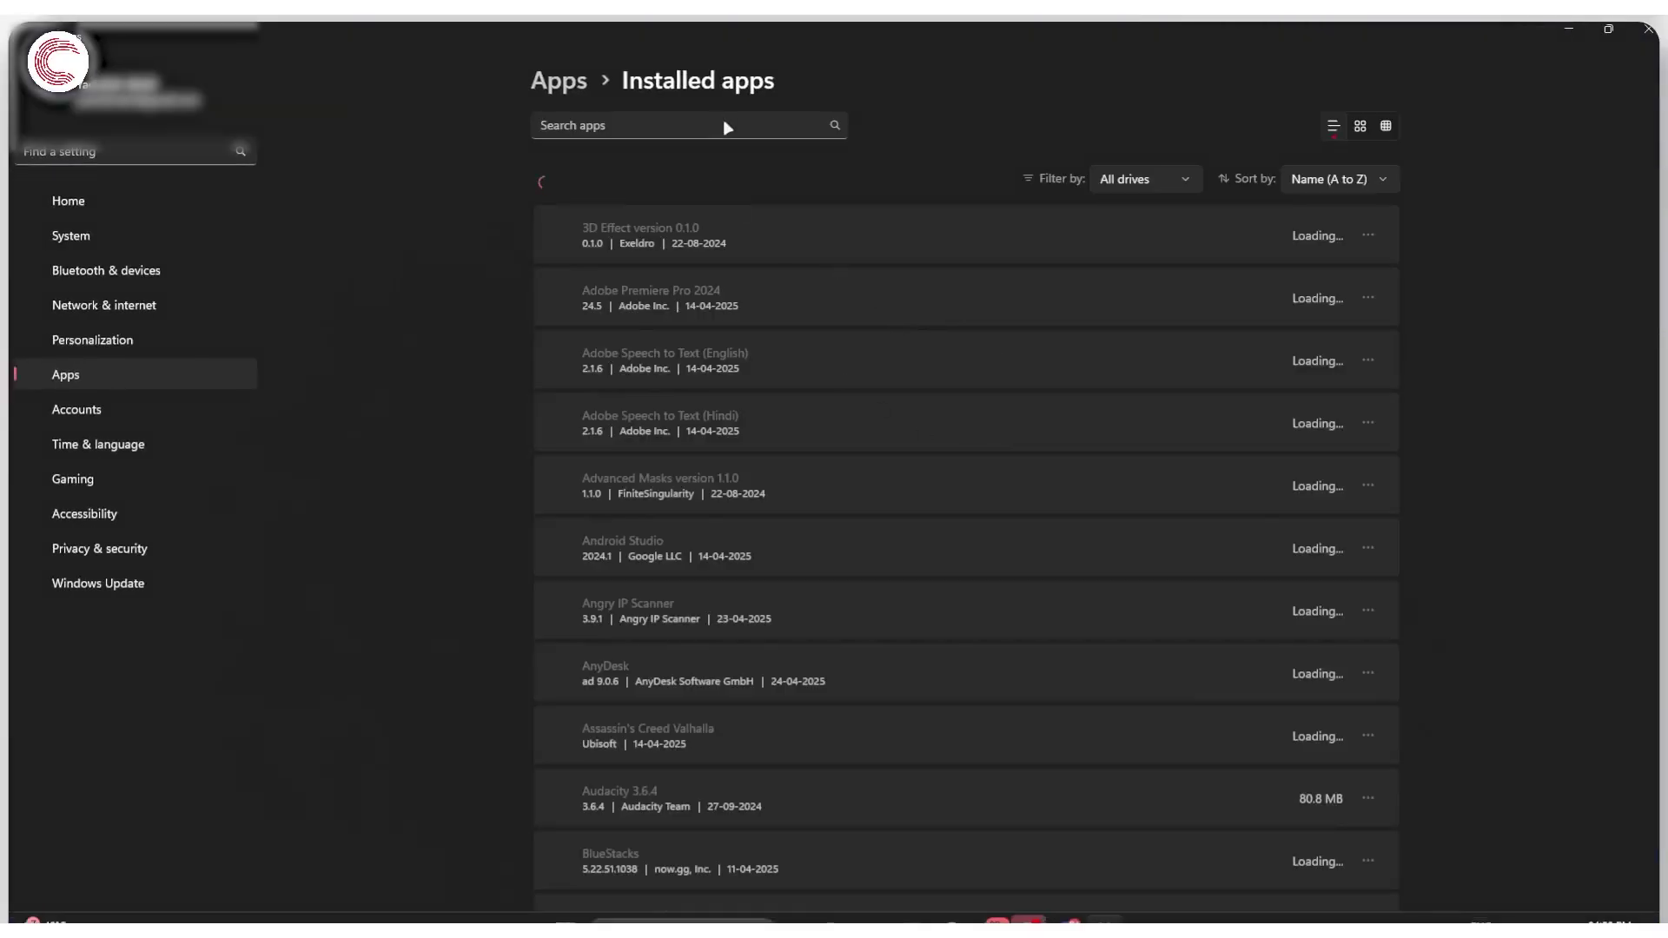
left_click(727, 128)
type("d")
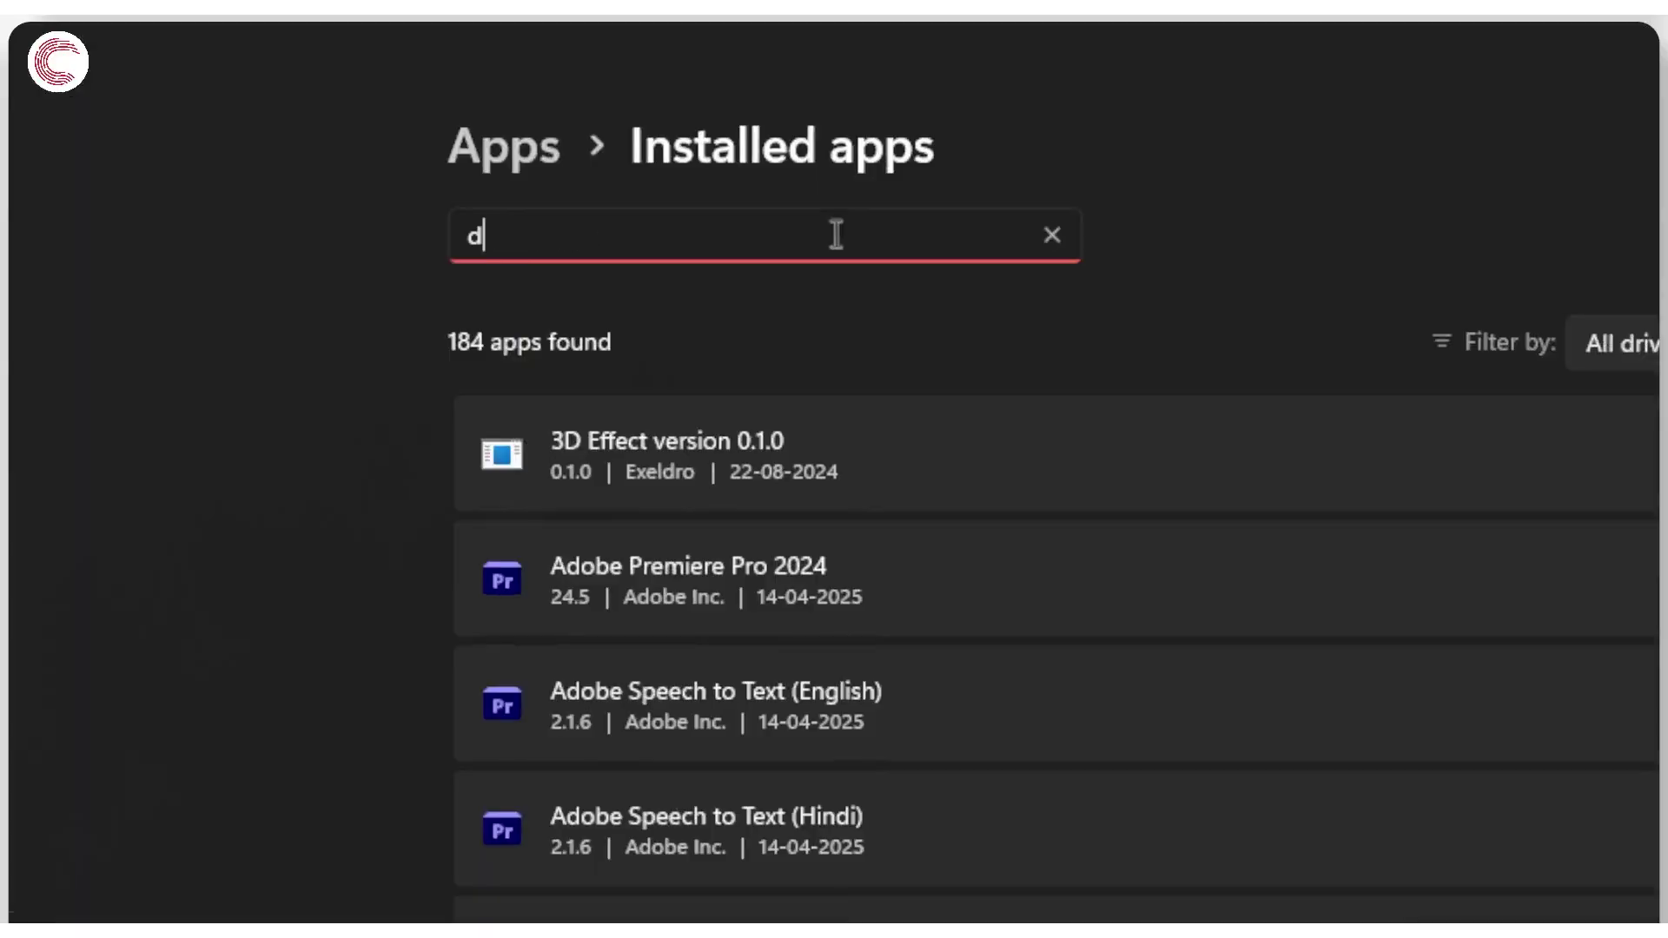
type("iscord")
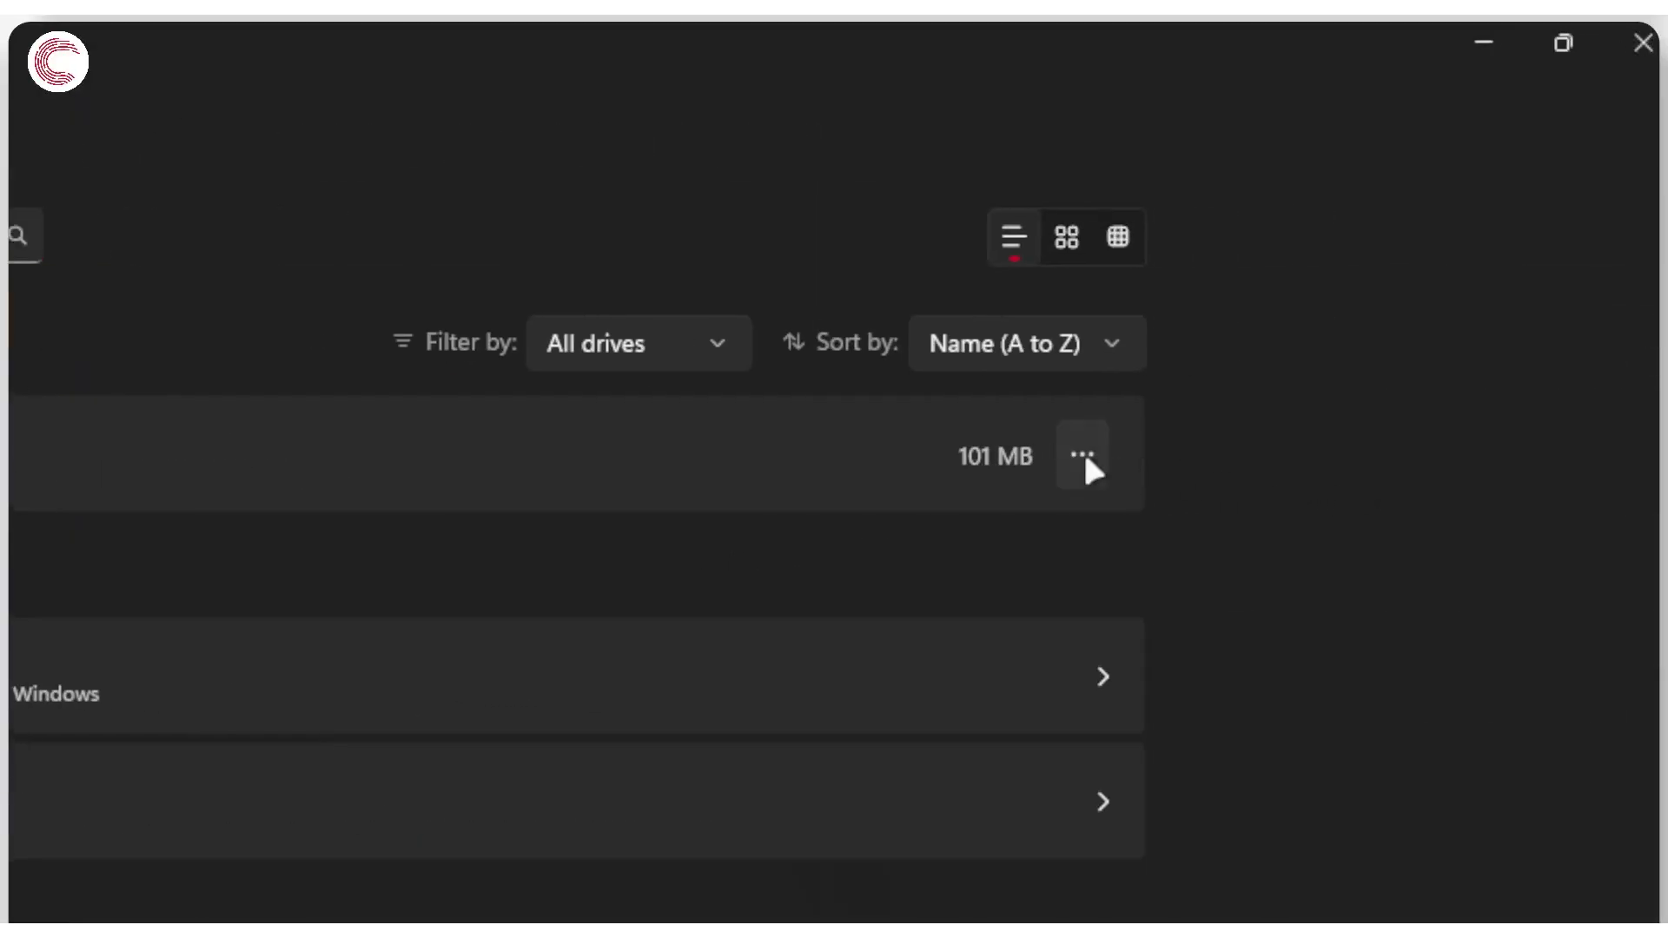
left_click(1084, 456)
left_click(893, 582)
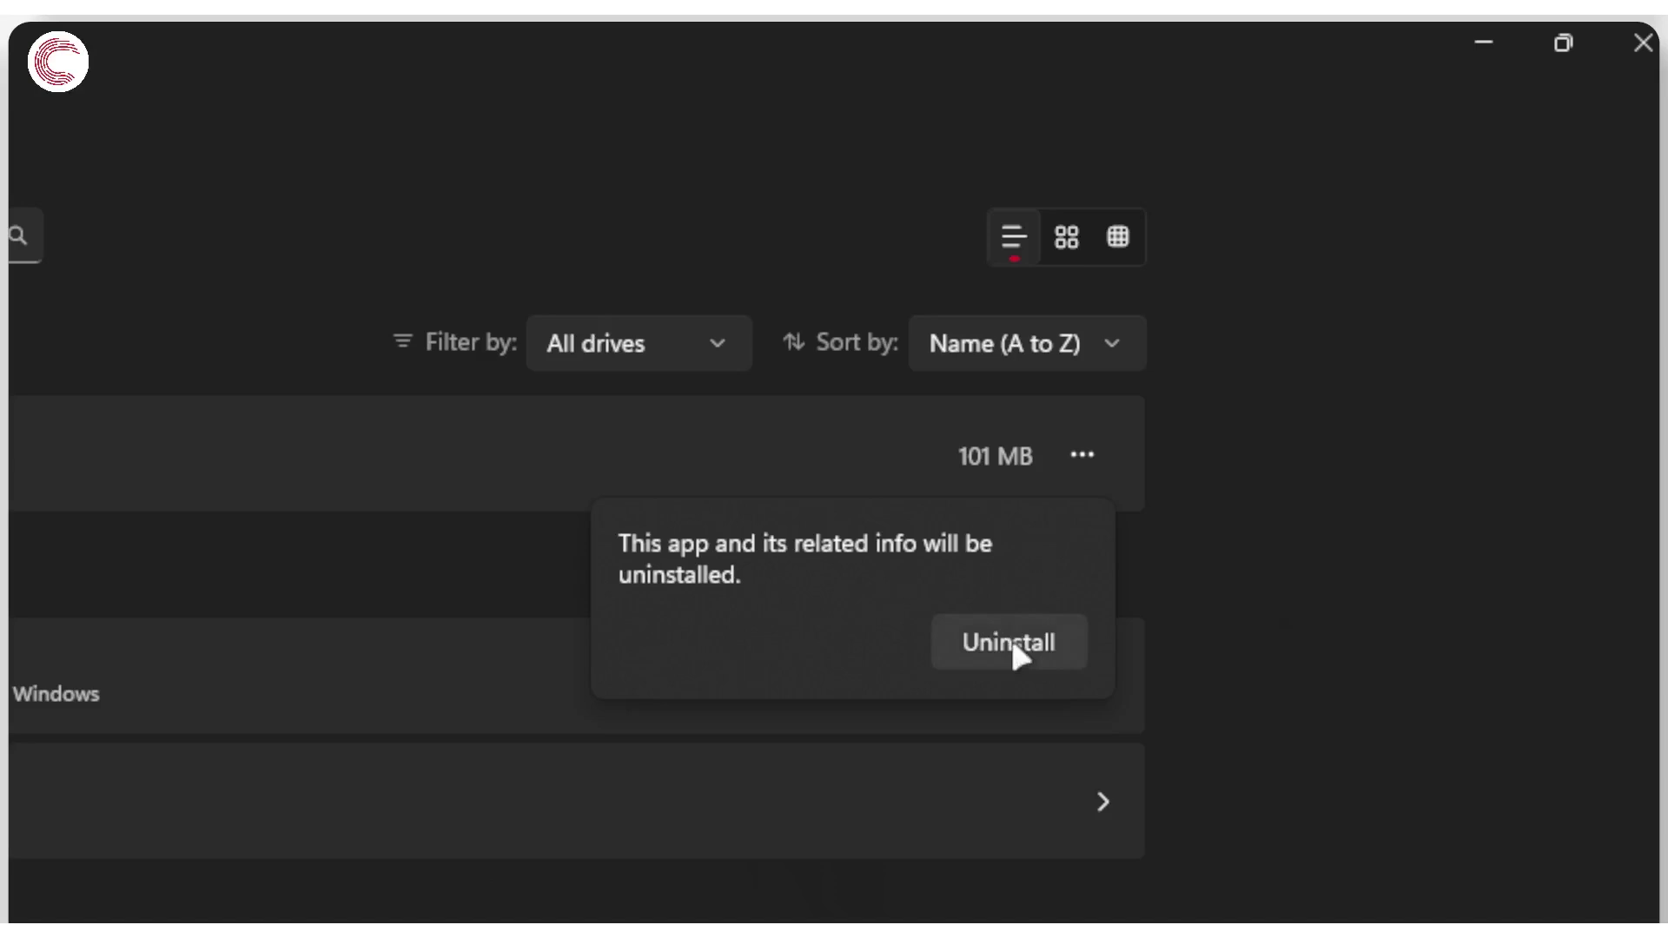
left_click(1196, 565)
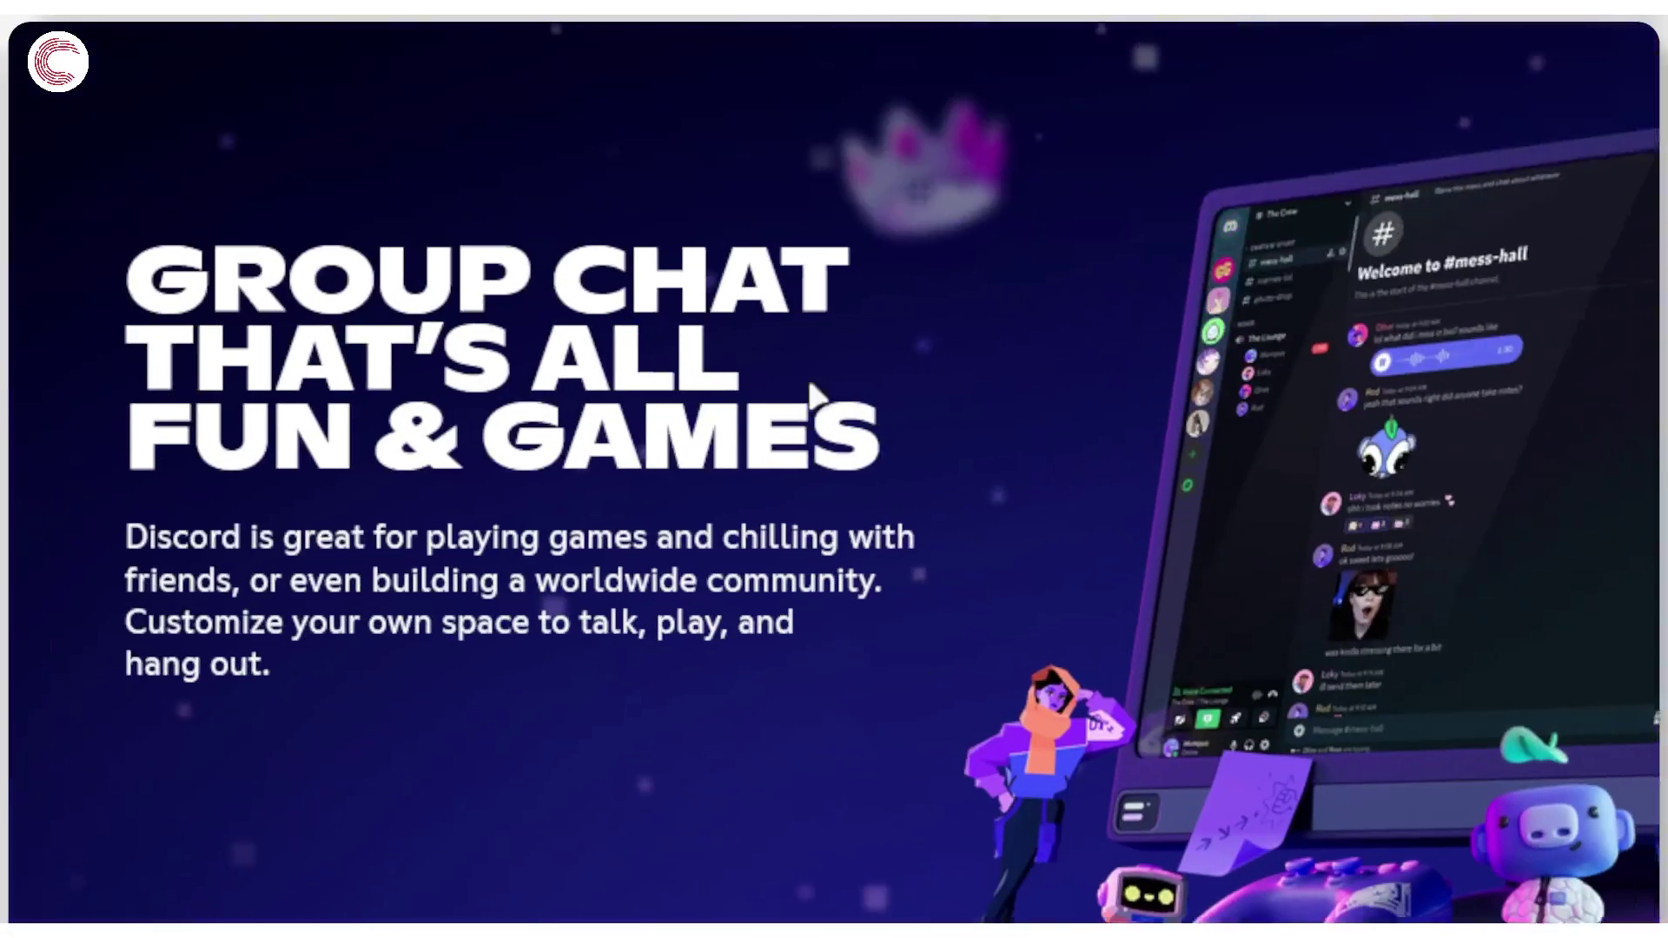